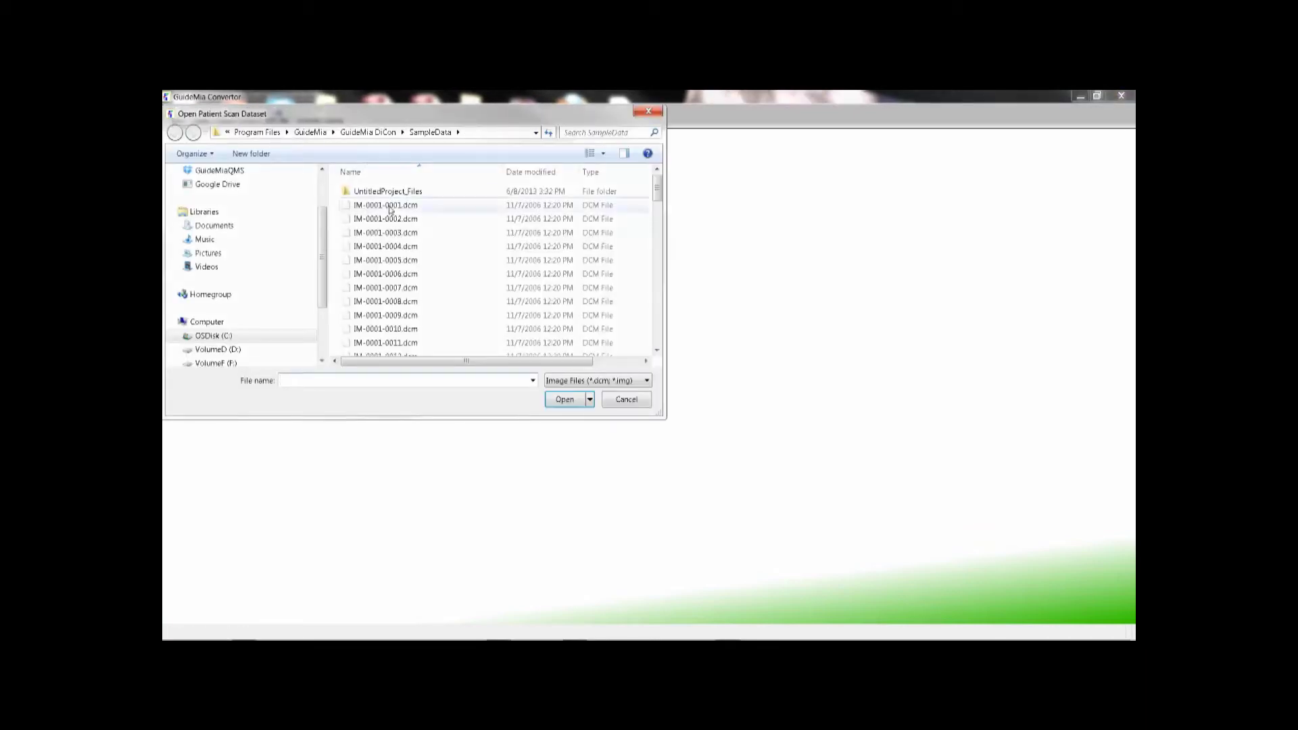
- Open the patient scan dataset from IM-0001-0002.dcm in the SampleData folder
click(402, 220)
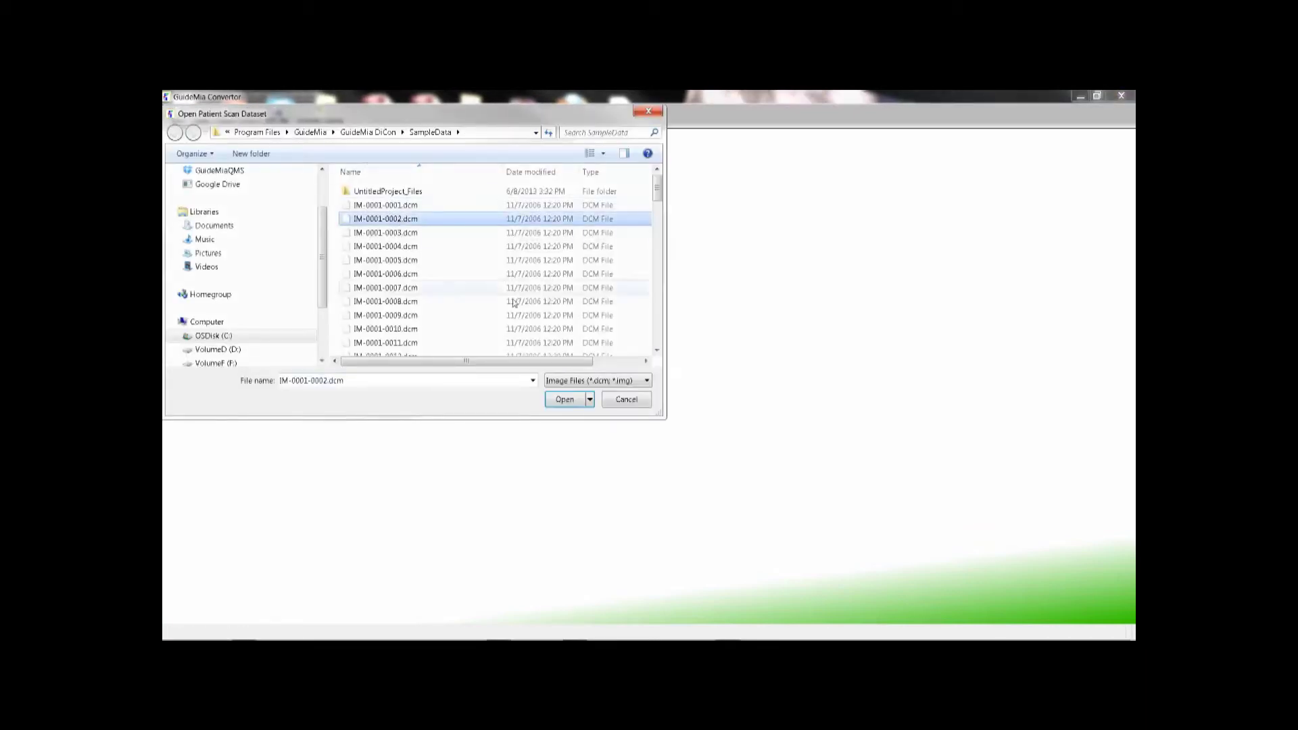
click(562, 399)
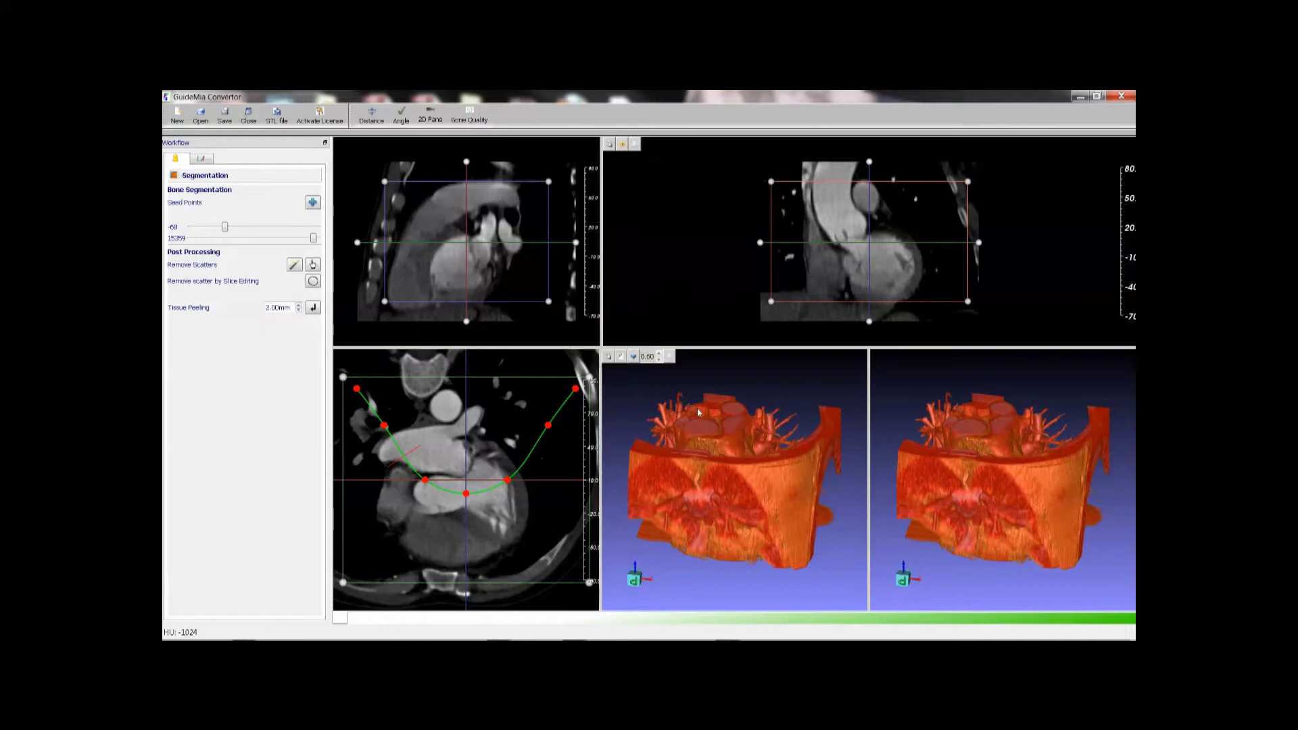
- Adjust the window level of the heart scan from the coronal slice to increase contrast in the slices and 3D rendering
drag(695, 452, 655, 500)
drag(910, 443, 912, 479)
mouse_move(1004, 306)
middle_down()
mouse_move(962, 310)
mouse_move(981, 307)
middle_up()
mouse_move(1012, 299)
right_down()
mouse_move(1012, 270)
mouse_move(1015, 286)
right_up()
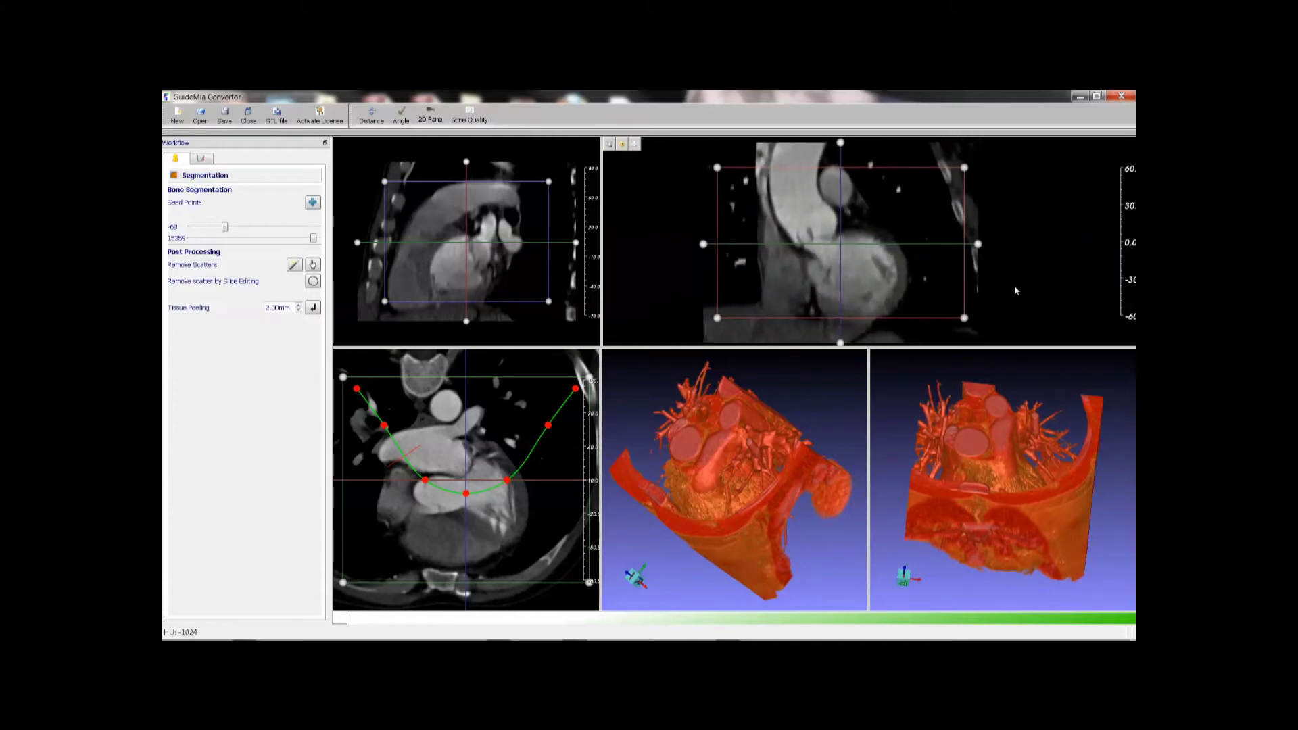
drag(983, 308, 1018, 318)
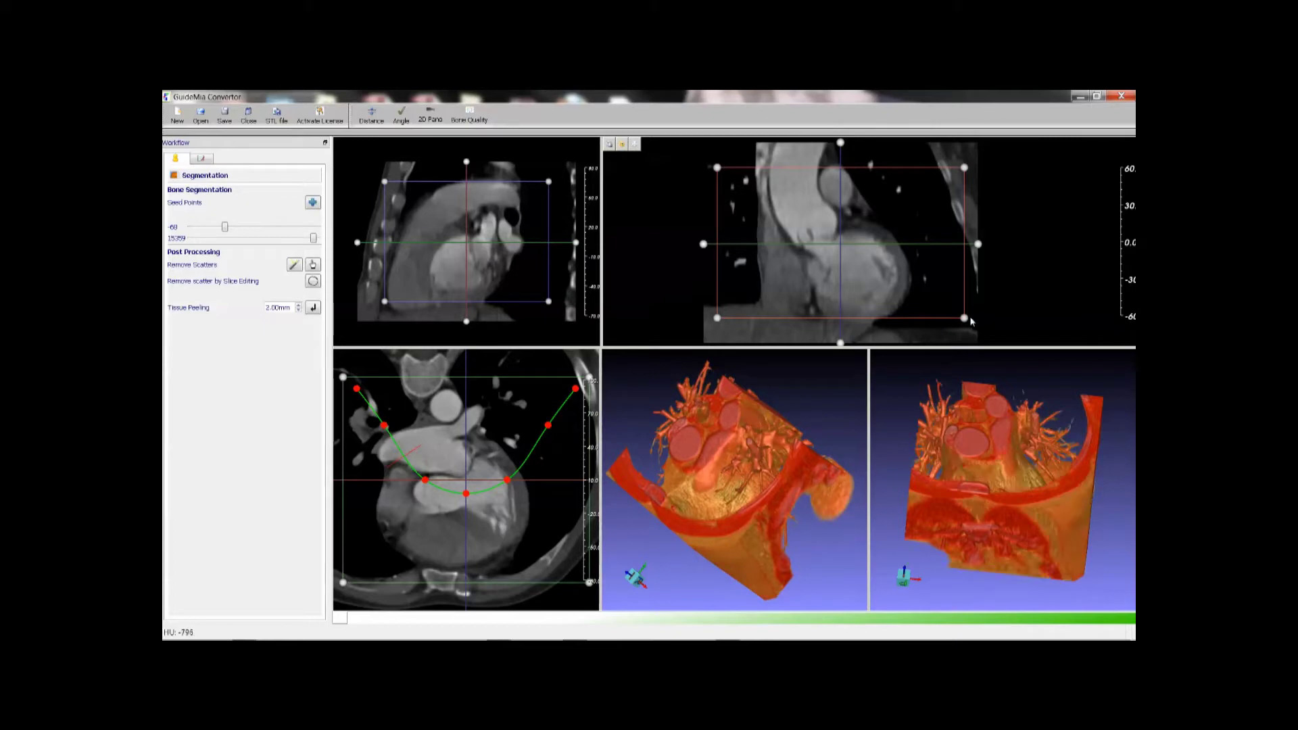
- Crop the heart volume in the coronal slice by moving the two lower corners of the region-of-interest box
drag(965, 318, 922, 330)
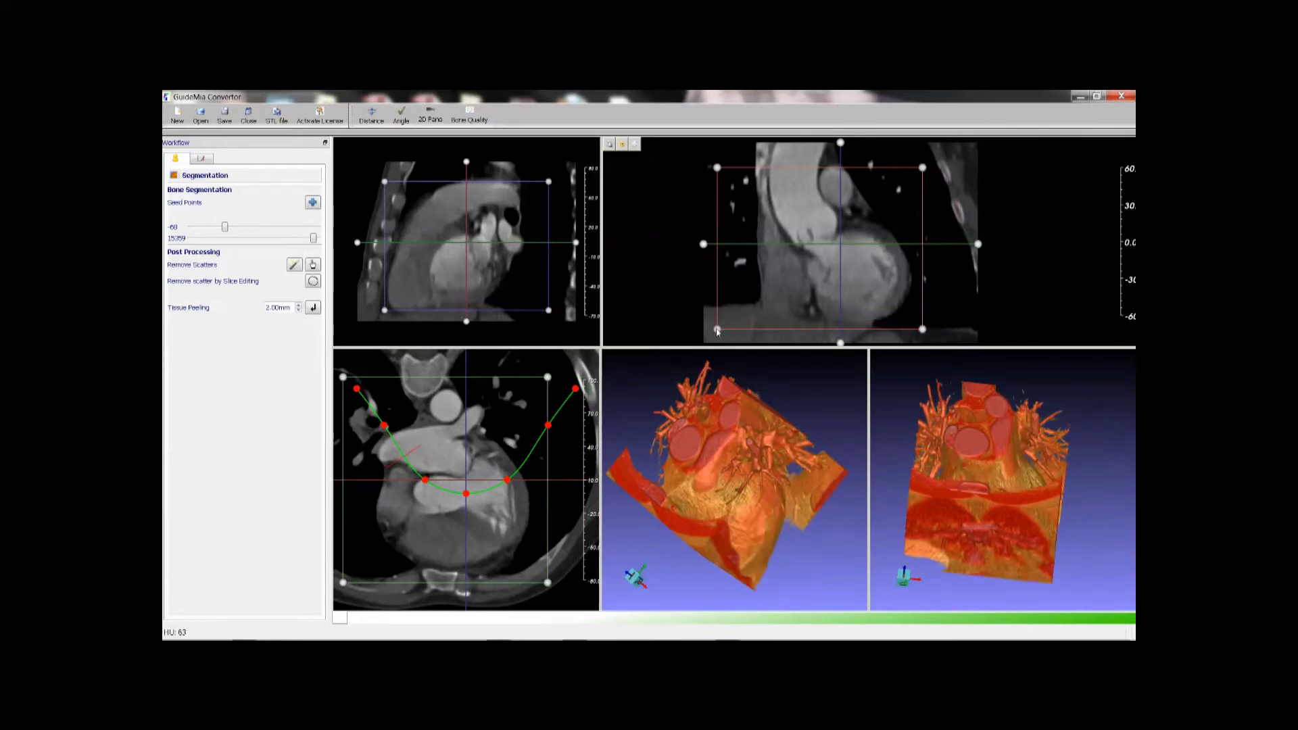
drag(716, 329, 720, 306)
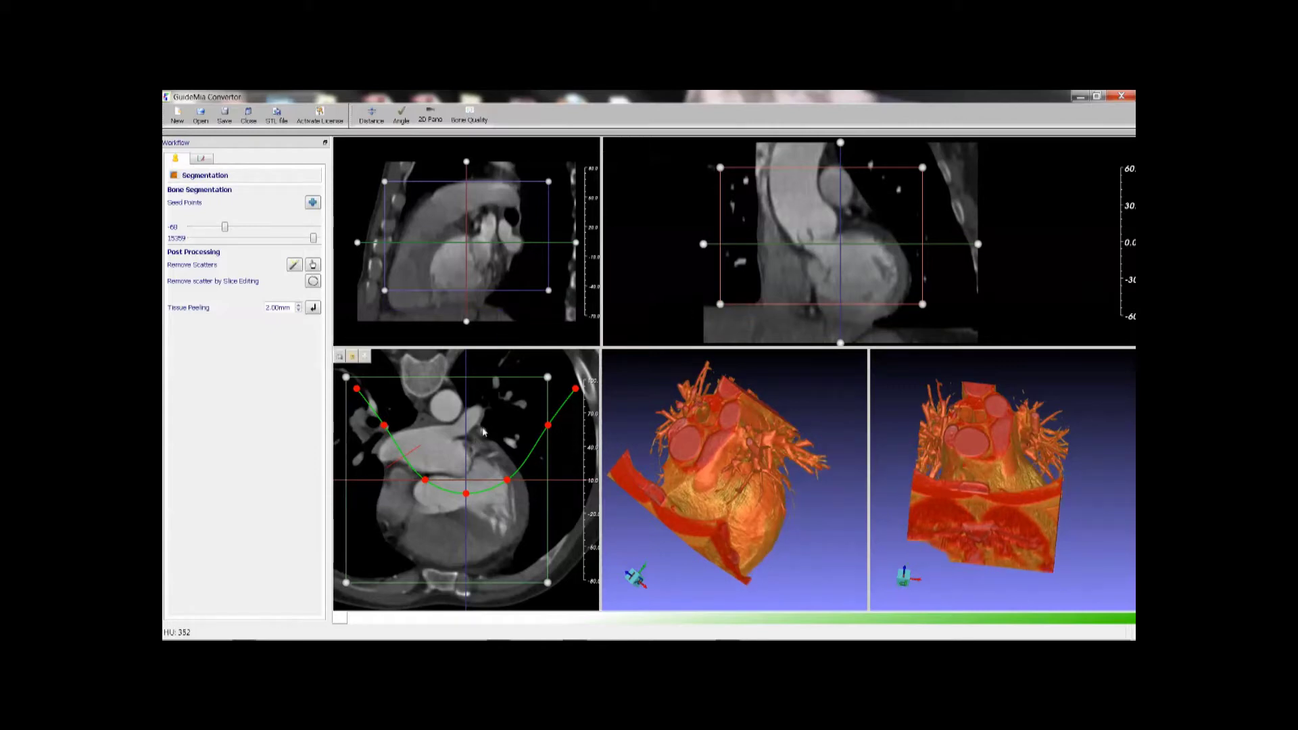
- Browse the axial slices, reposition the sagittal crosshair on the vessels, and measure the linear distance across the heart's bright lower chamber
scroll(483, 431, down, 10)
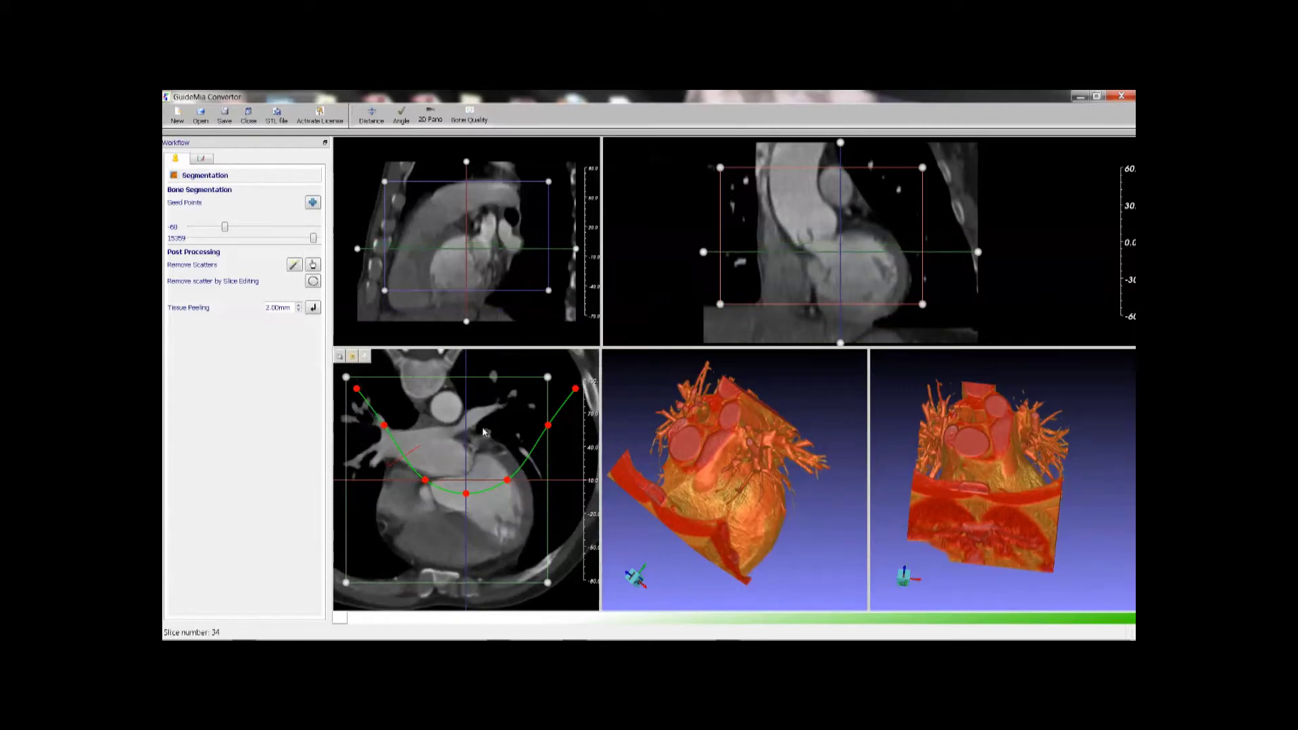
scroll(483, 431, down, 5)
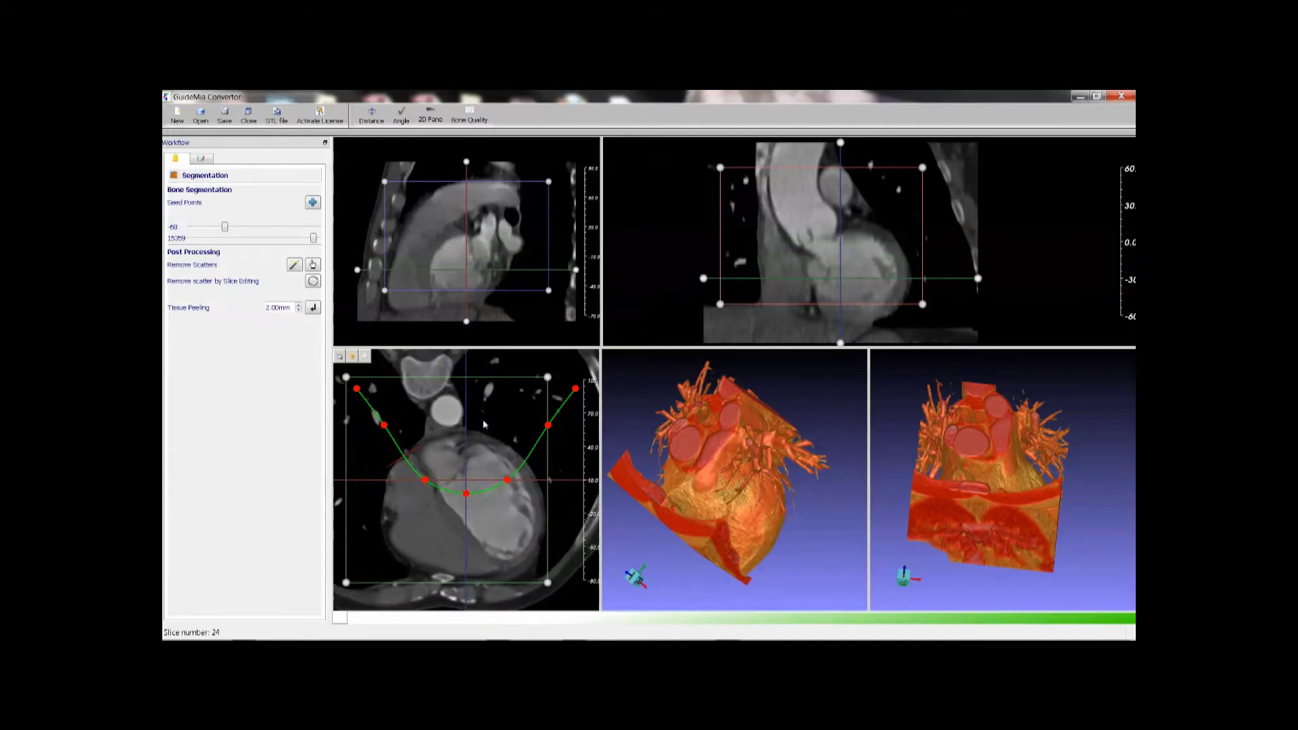
scroll(501, 278, up, 3)
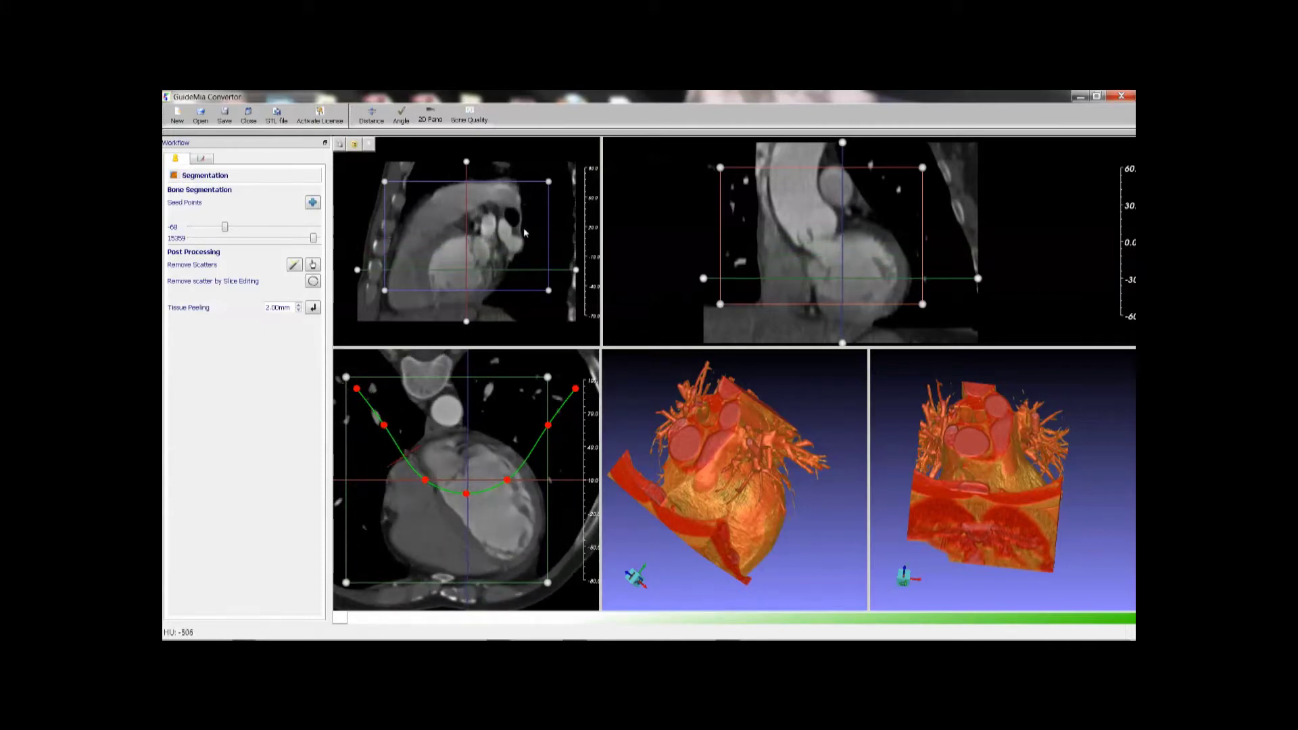
click(510, 239)
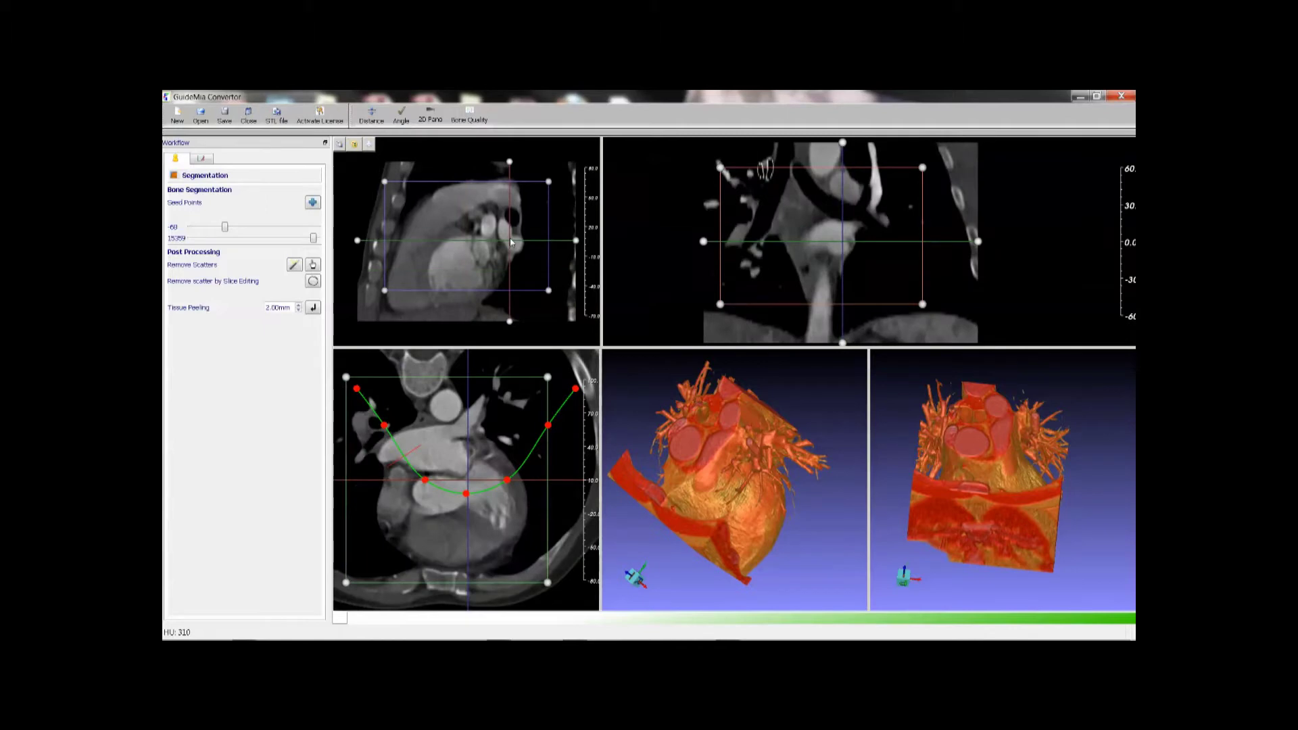
click(369, 115)
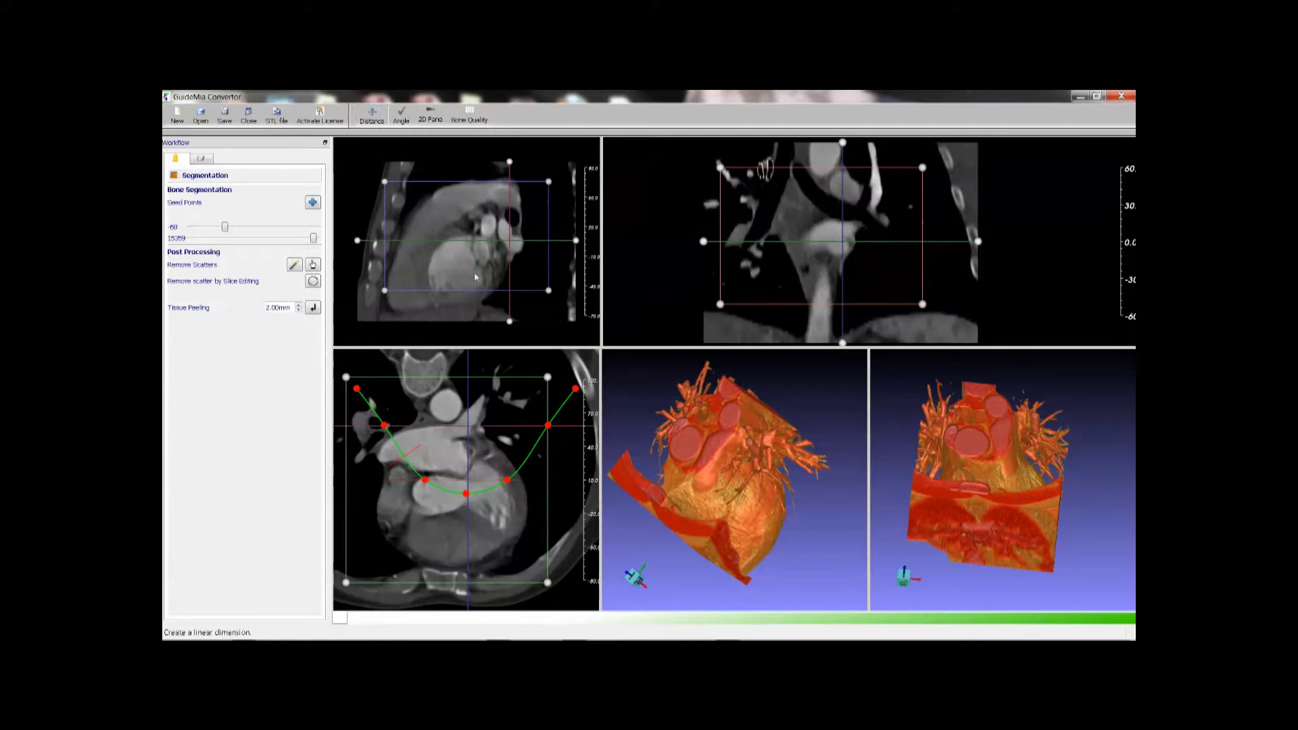
drag(429, 265, 496, 291)
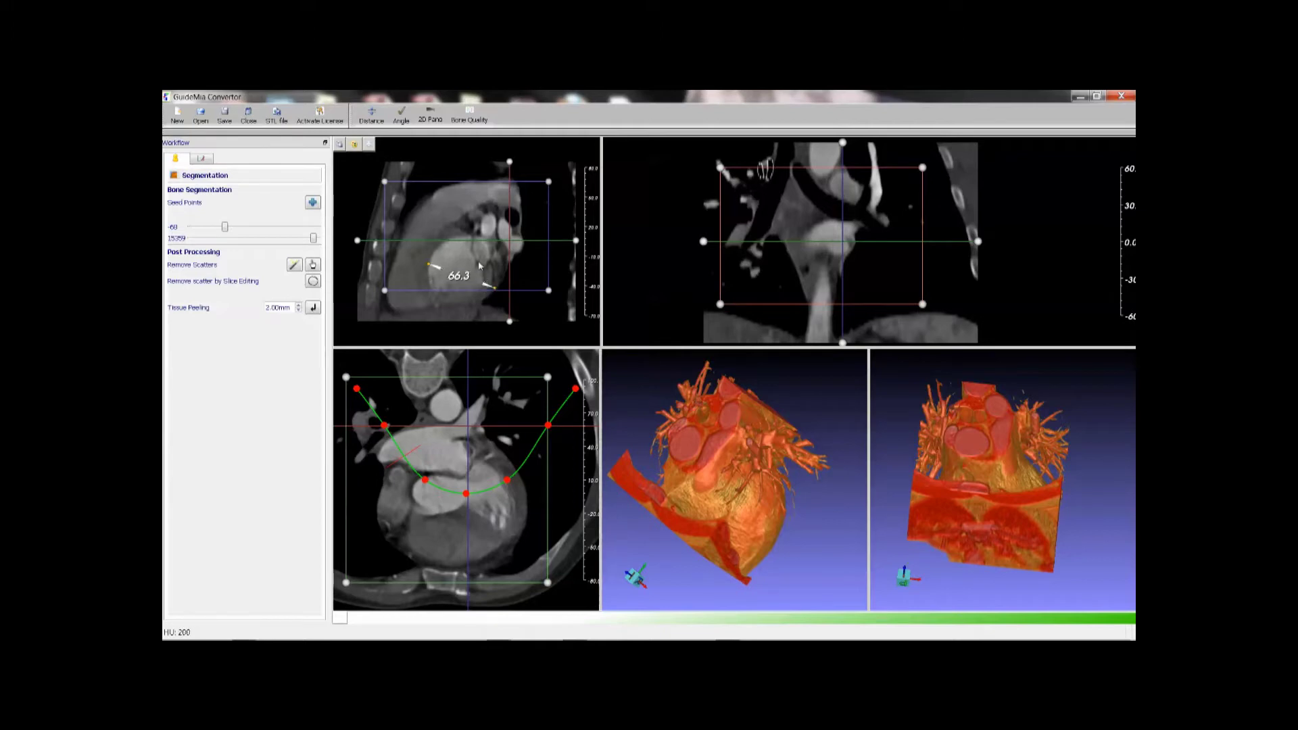
- Measure a three-point angle in the sagittal slice from the heart's lower tip over its upper edge to the central vessels
click(400, 119)
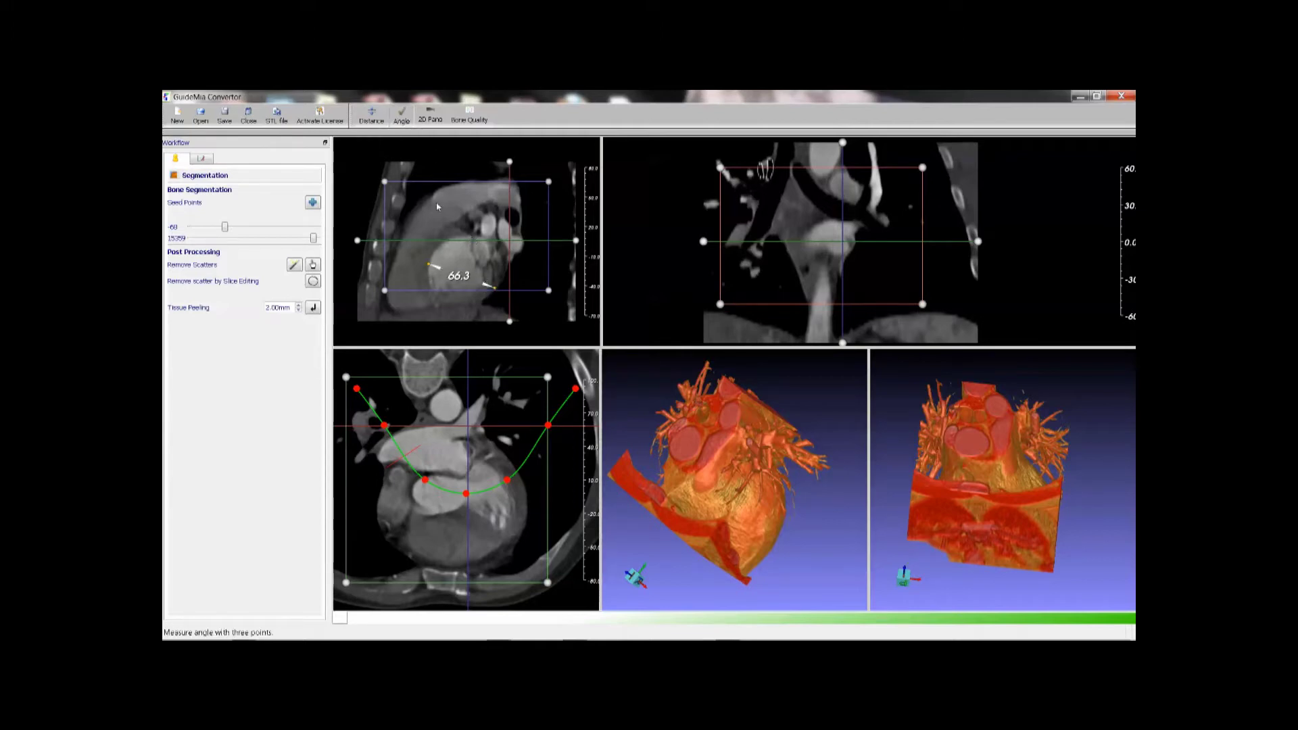
click(395, 303)
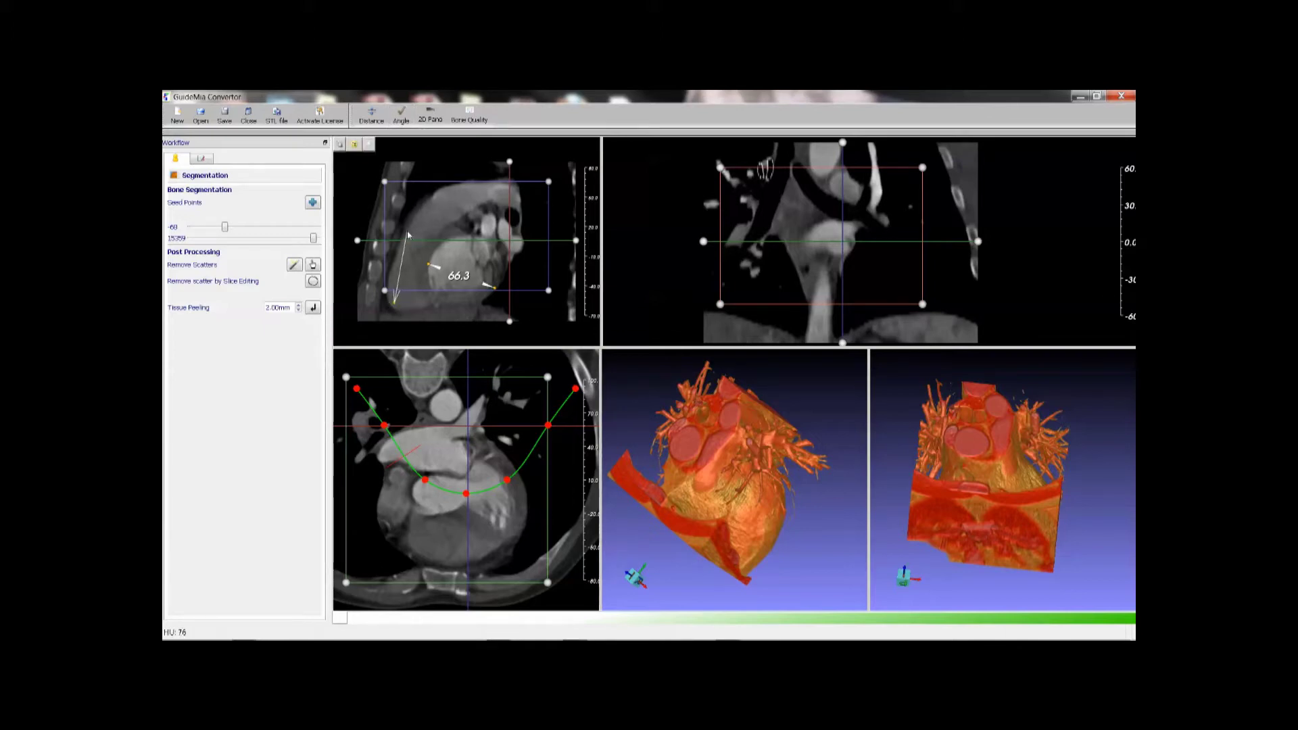
click(433, 195)
click(484, 244)
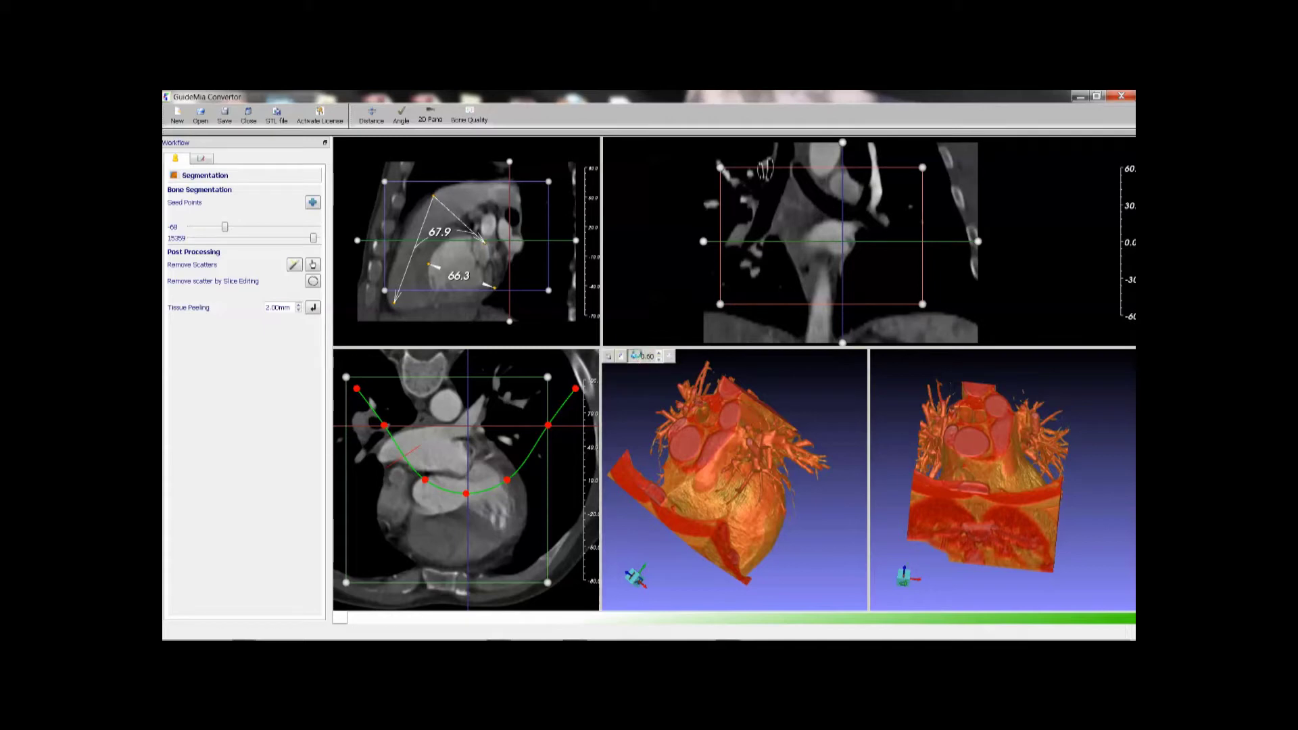
- Show the heart as a surface model in the first 3D view and set its opacity to 1.00
click(636, 355)
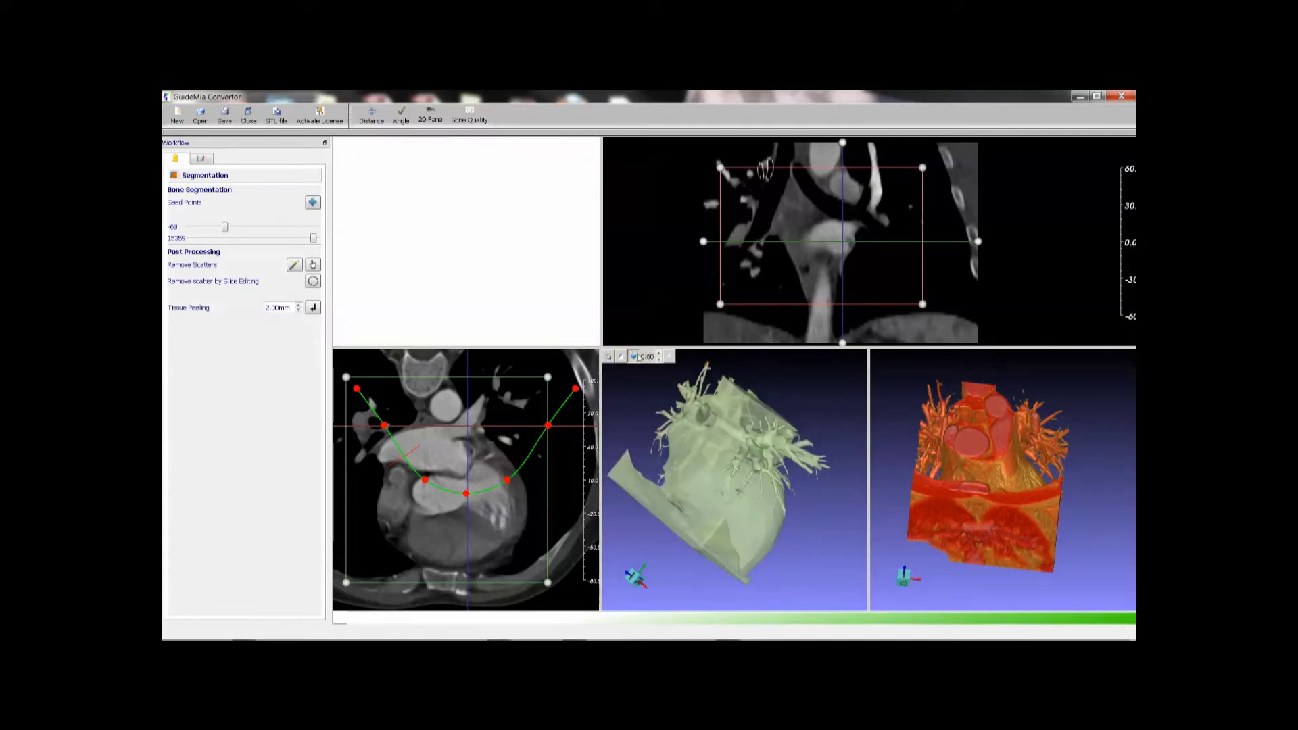
drag(725, 482, 770, 473)
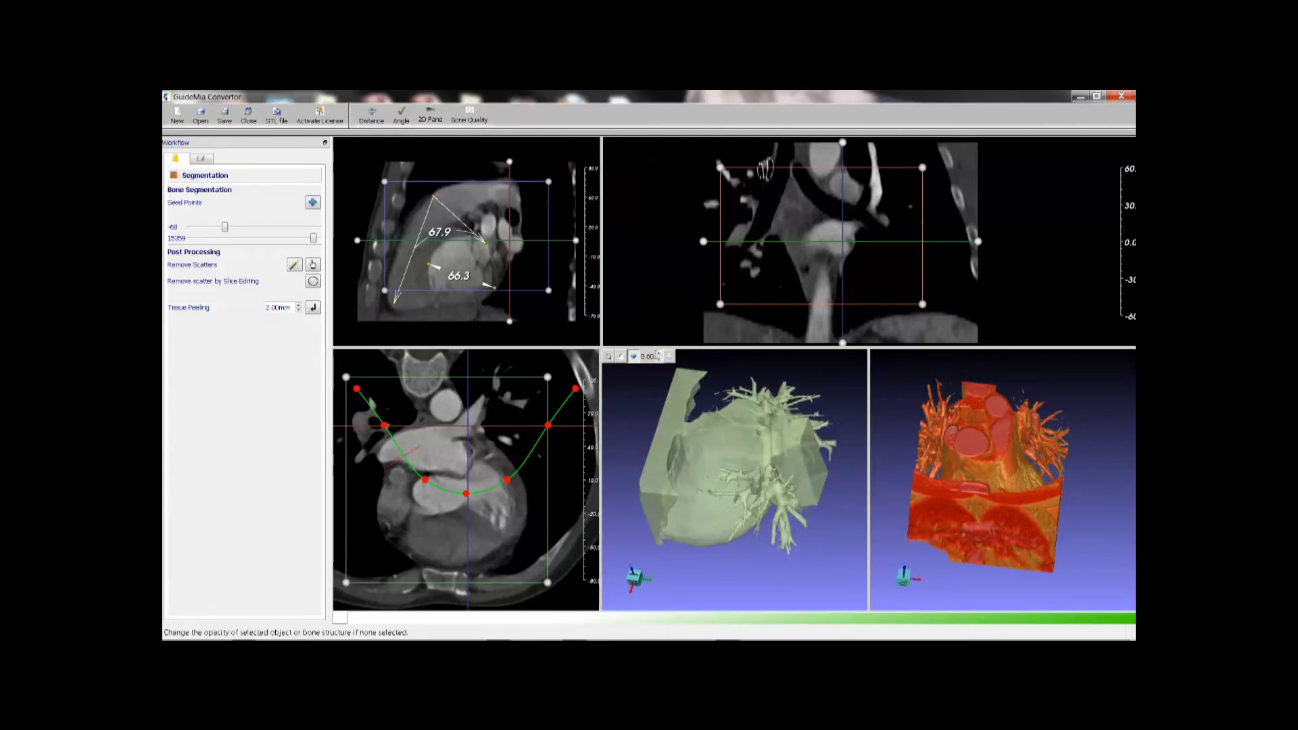
click(658, 359)
scroll(648, 356, up, 5)
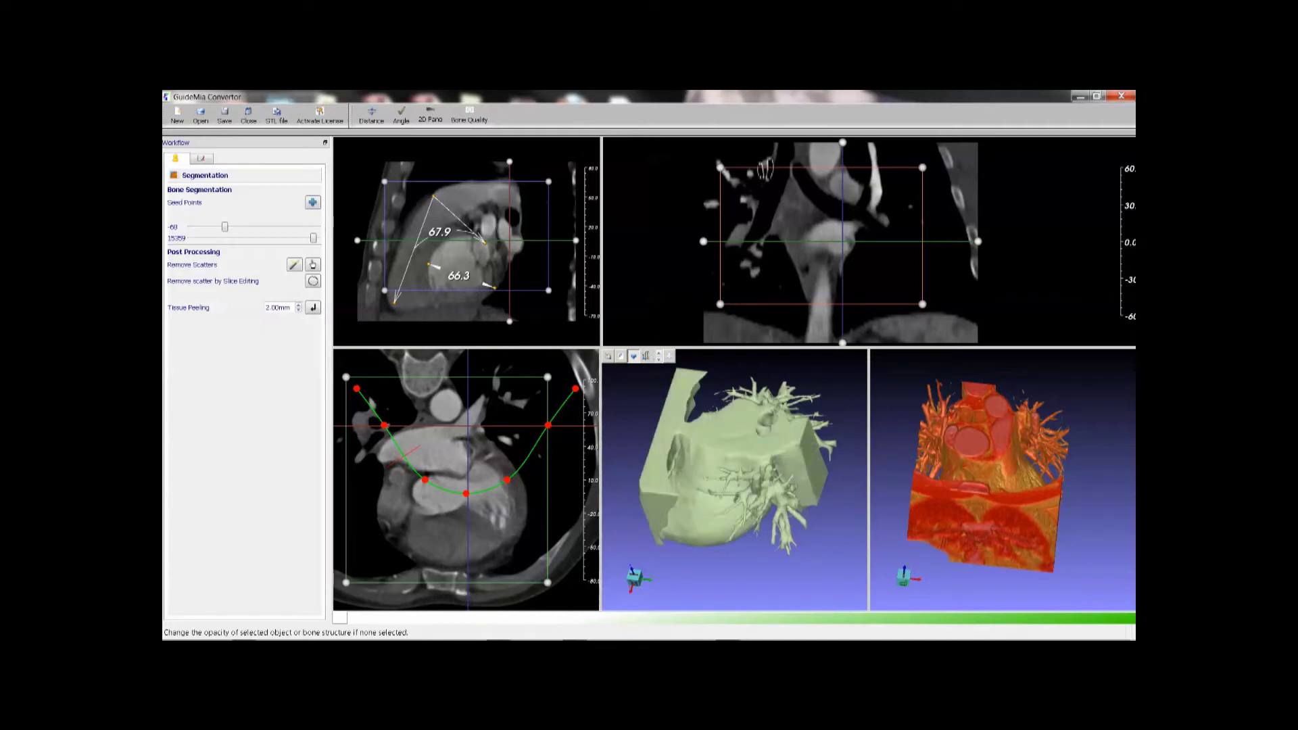
drag(751, 443, 718, 461)
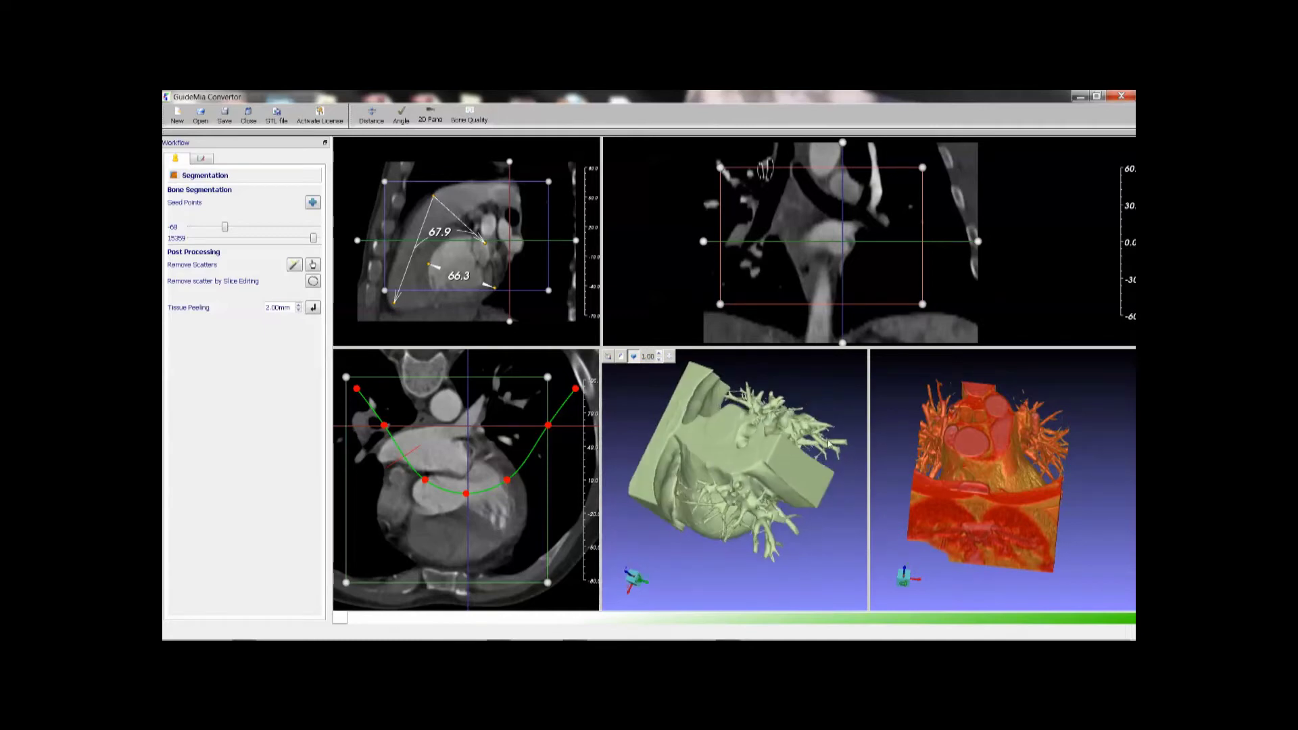
- Apply the Bone Quality density color map to the 3D heart models and inspect the second one from another angle
drag(974, 436, 973, 468)
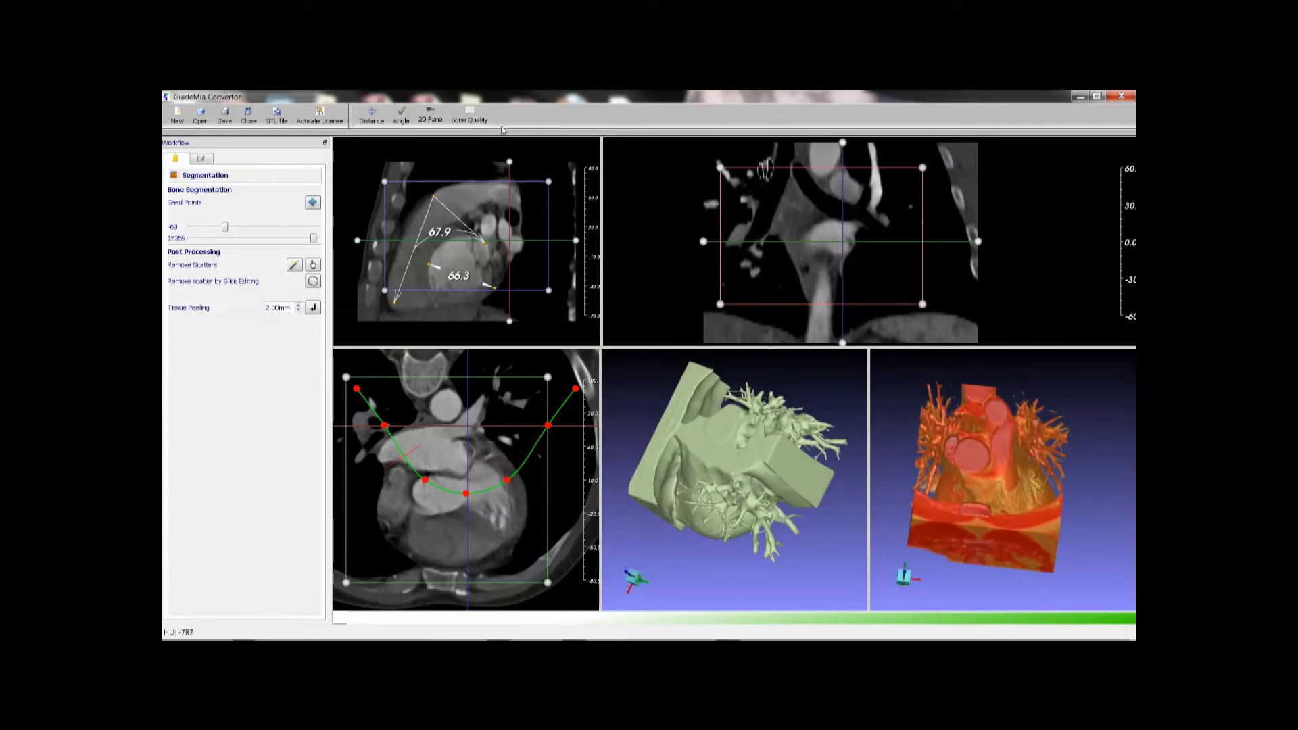
click(470, 115)
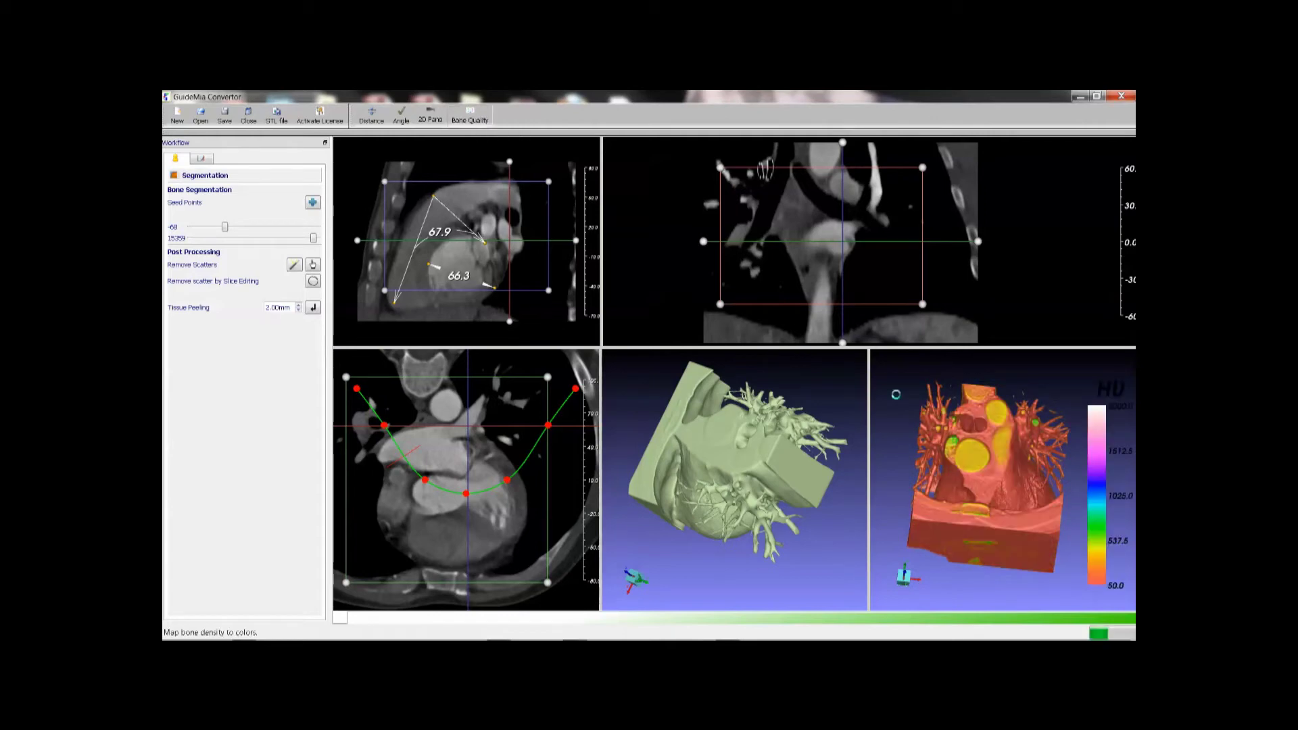
drag(973, 473, 907, 498)
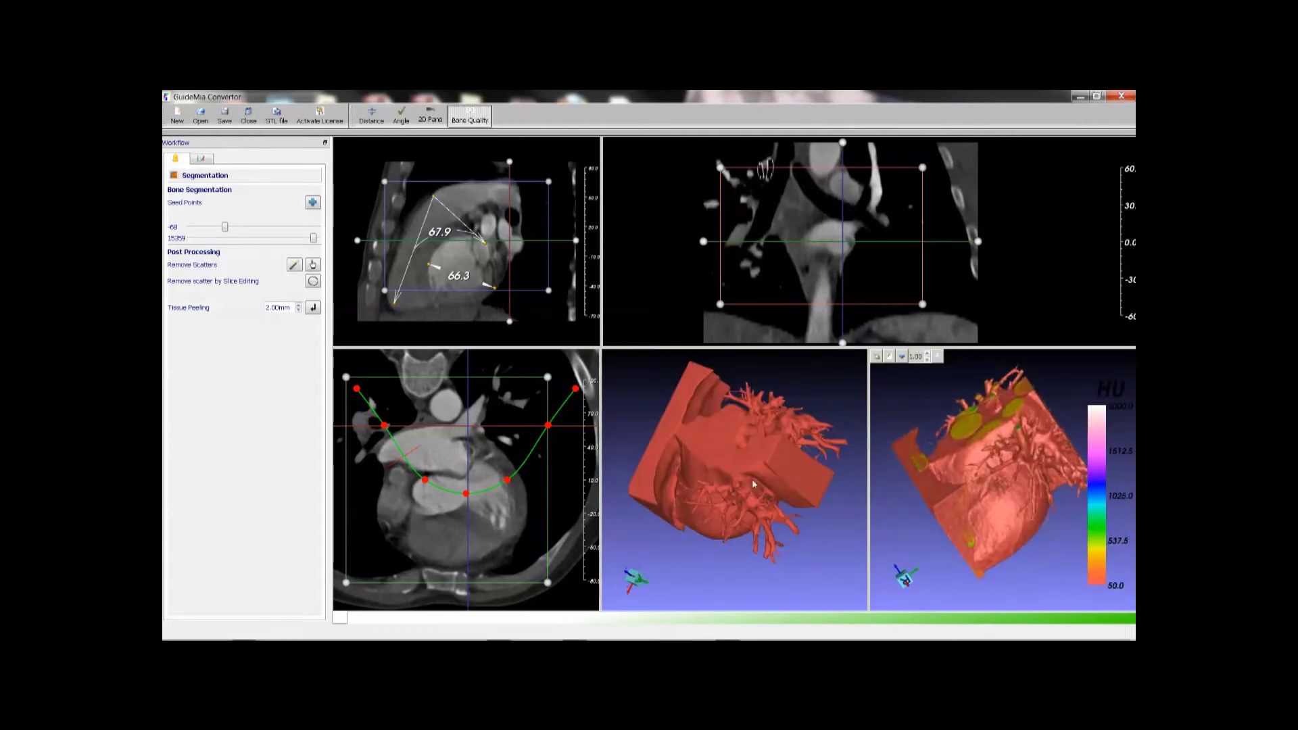
- Export the heart model as an STL file, saving over test.stl in the SampleData folder
click(274, 116)
click(371, 206)
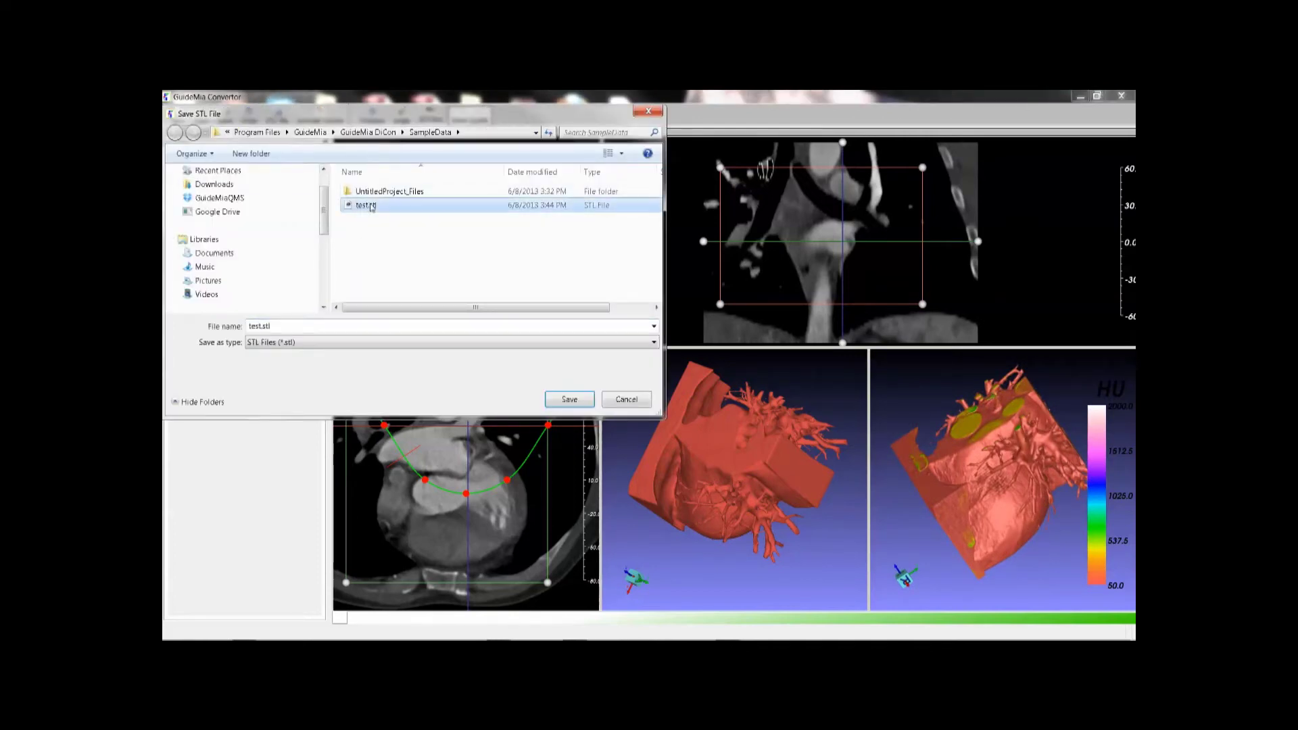
click(548, 396)
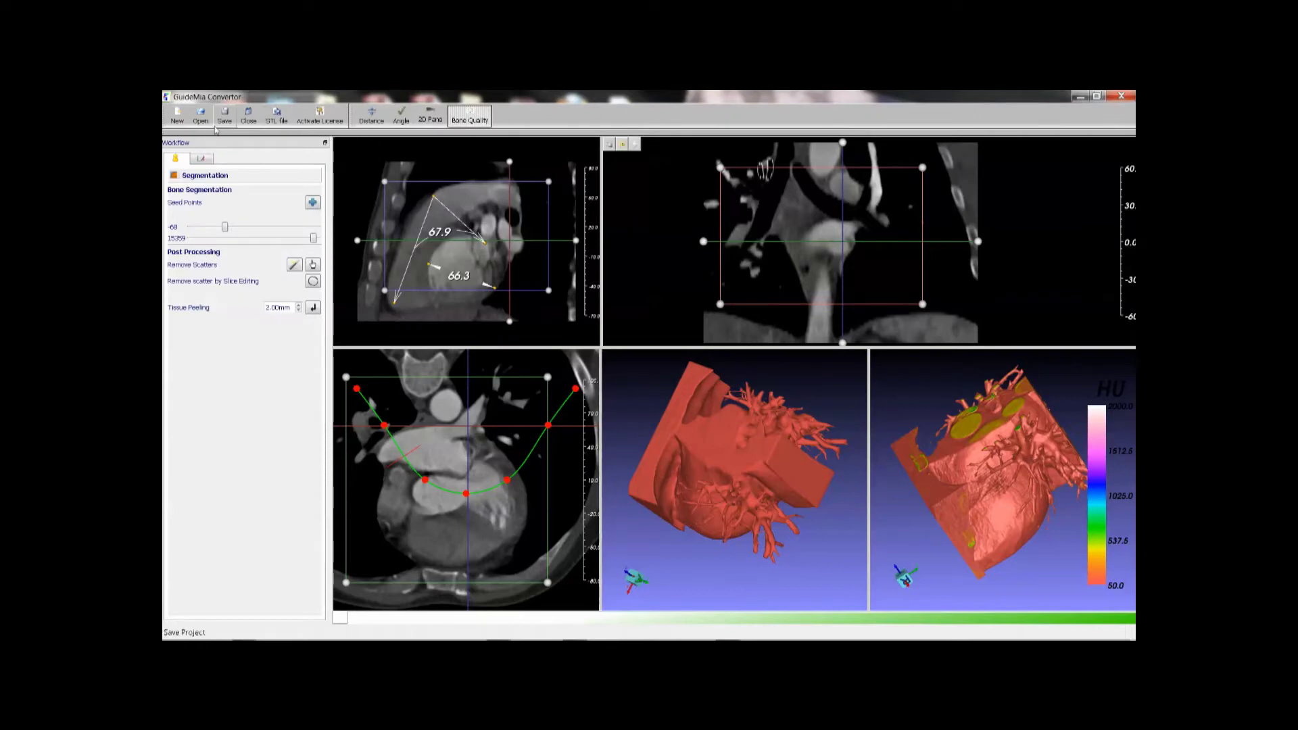
- Close the heart project and open the skull scan dataset from the GuideMia DiCon folder
click(248, 118)
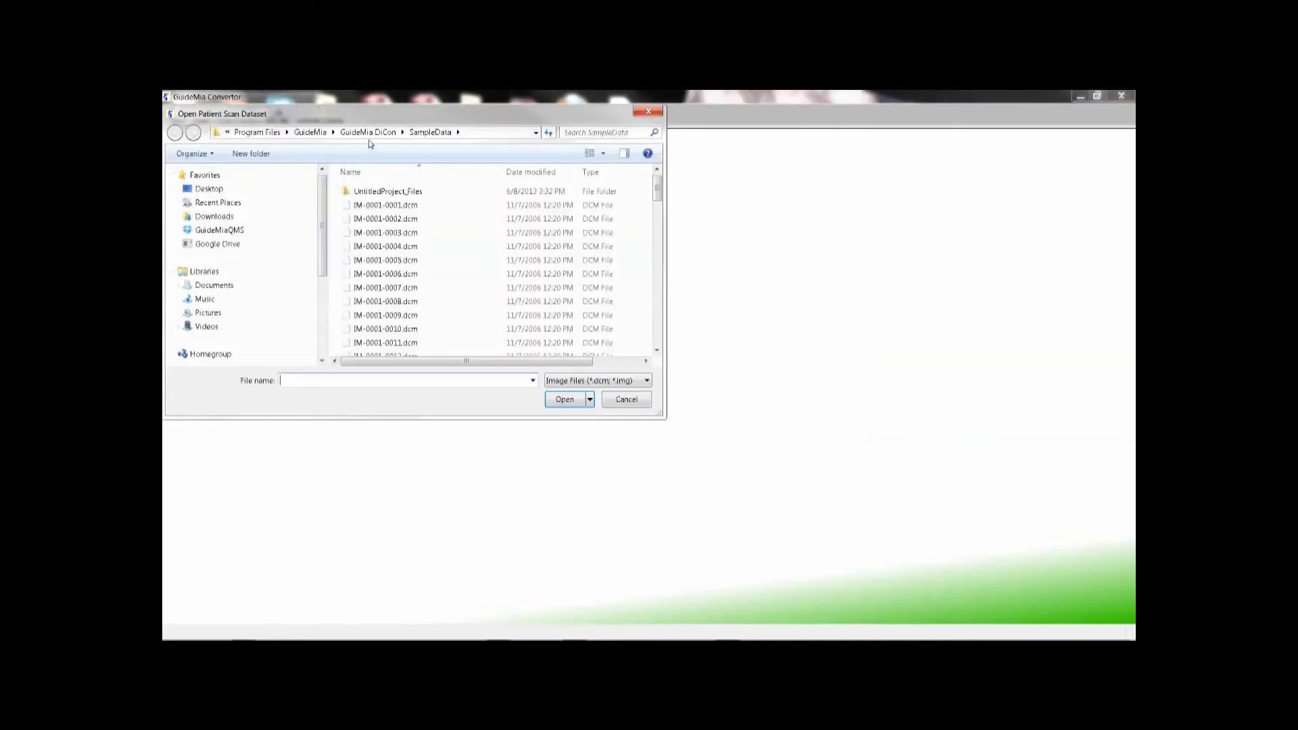
click(369, 133)
click(369, 195)
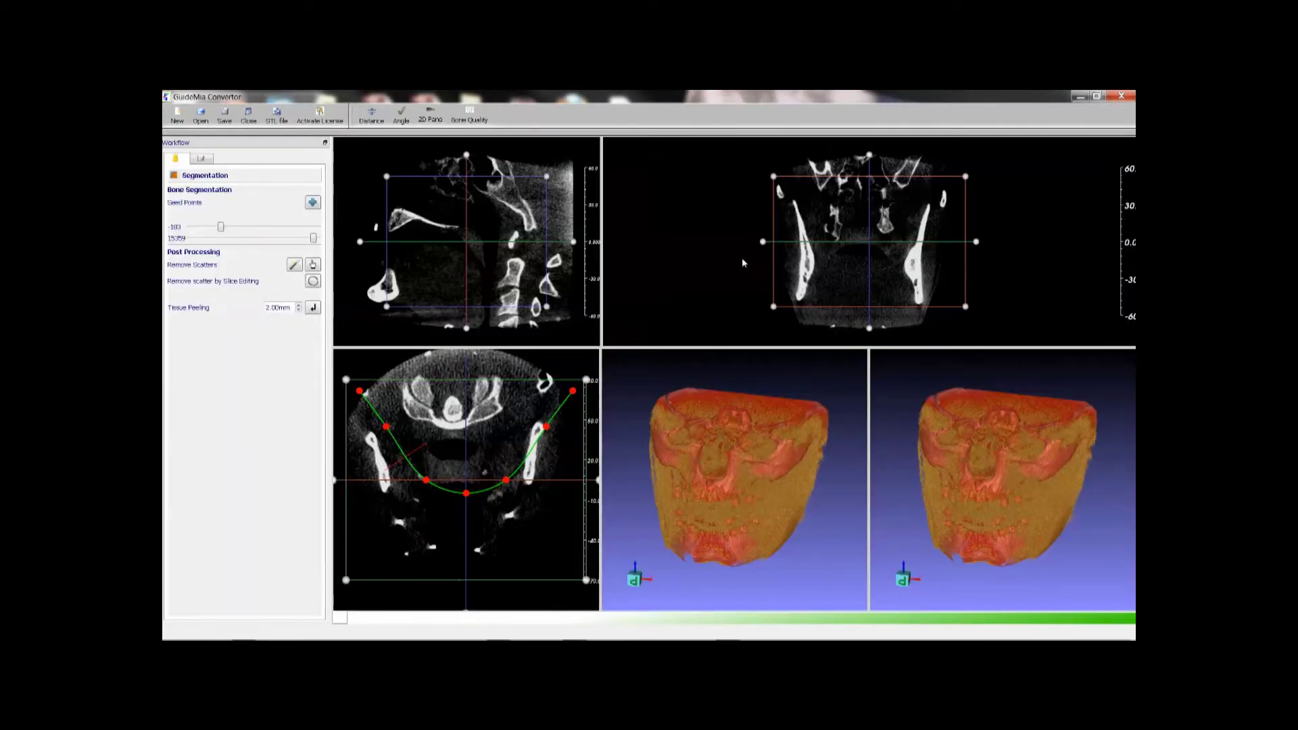
- Adjust the window level to isolate bone and crop the skull volume to the lower jaw in the sagittal slice
drag(741, 246, 735, 222)
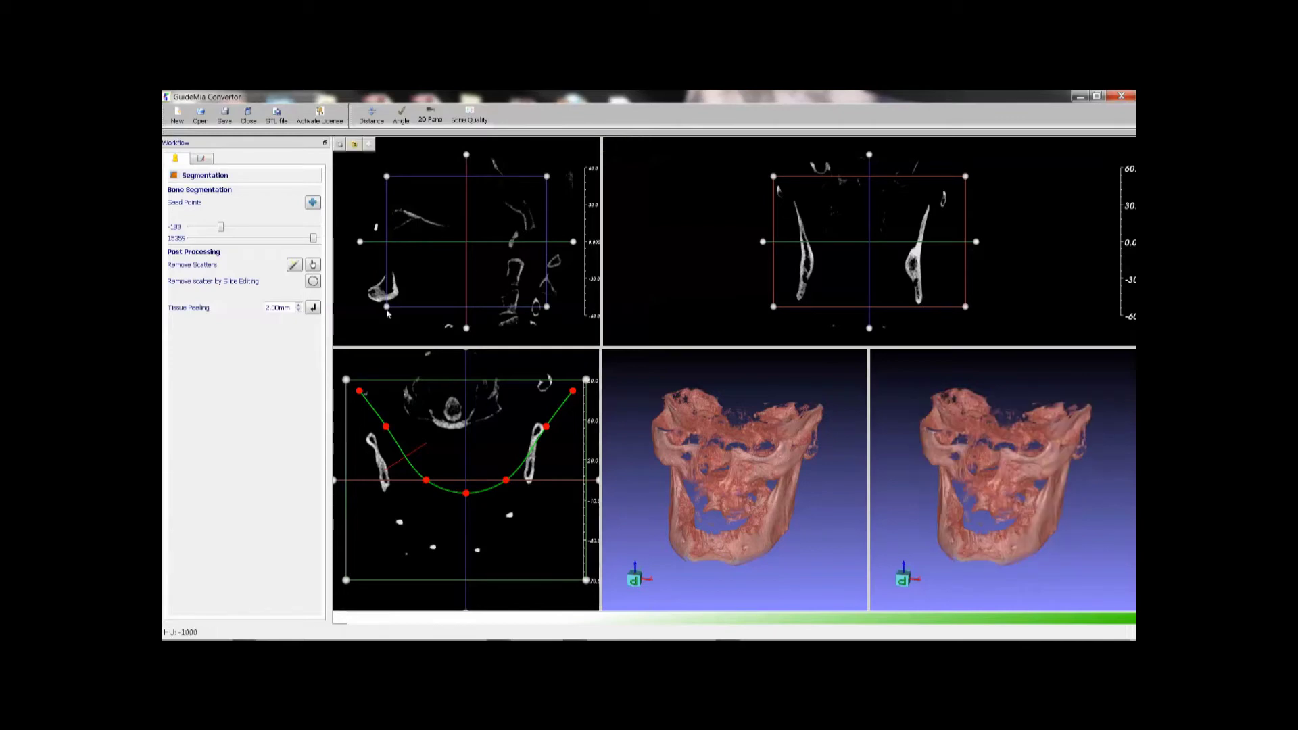
drag(387, 307, 359, 328)
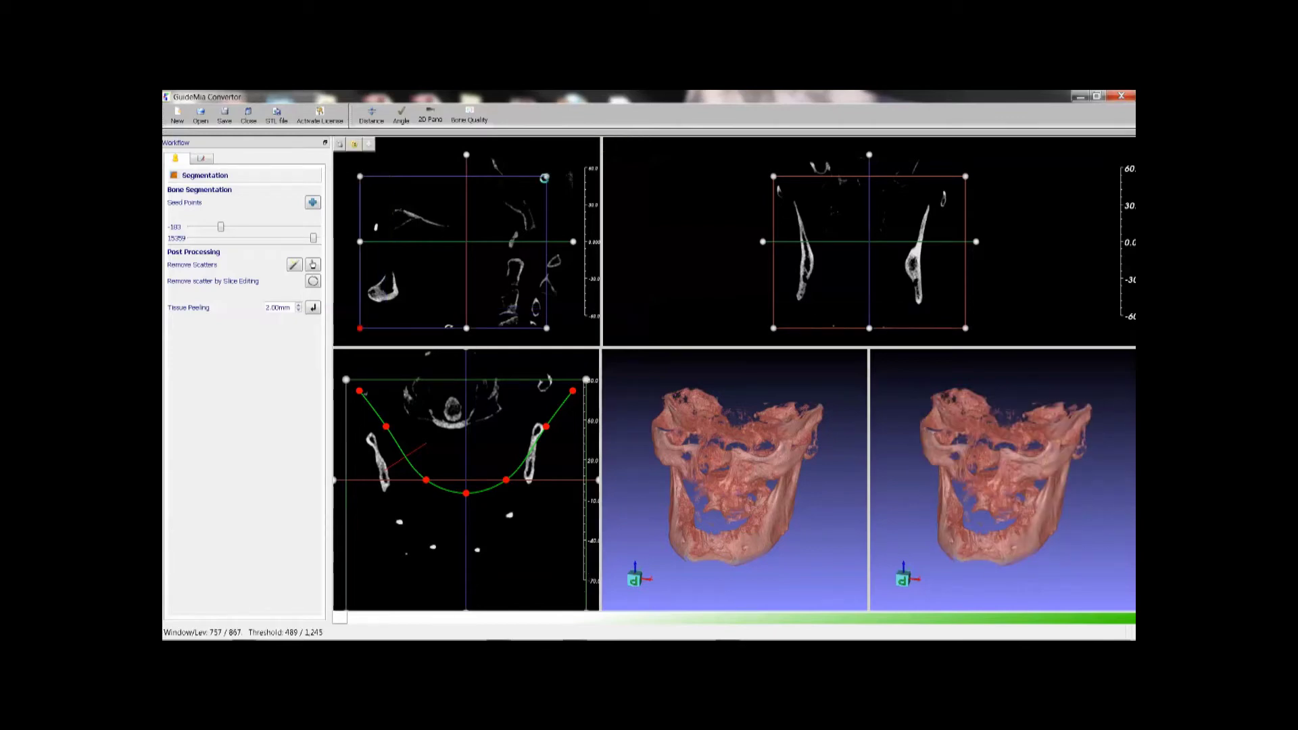
drag(544, 177, 505, 222)
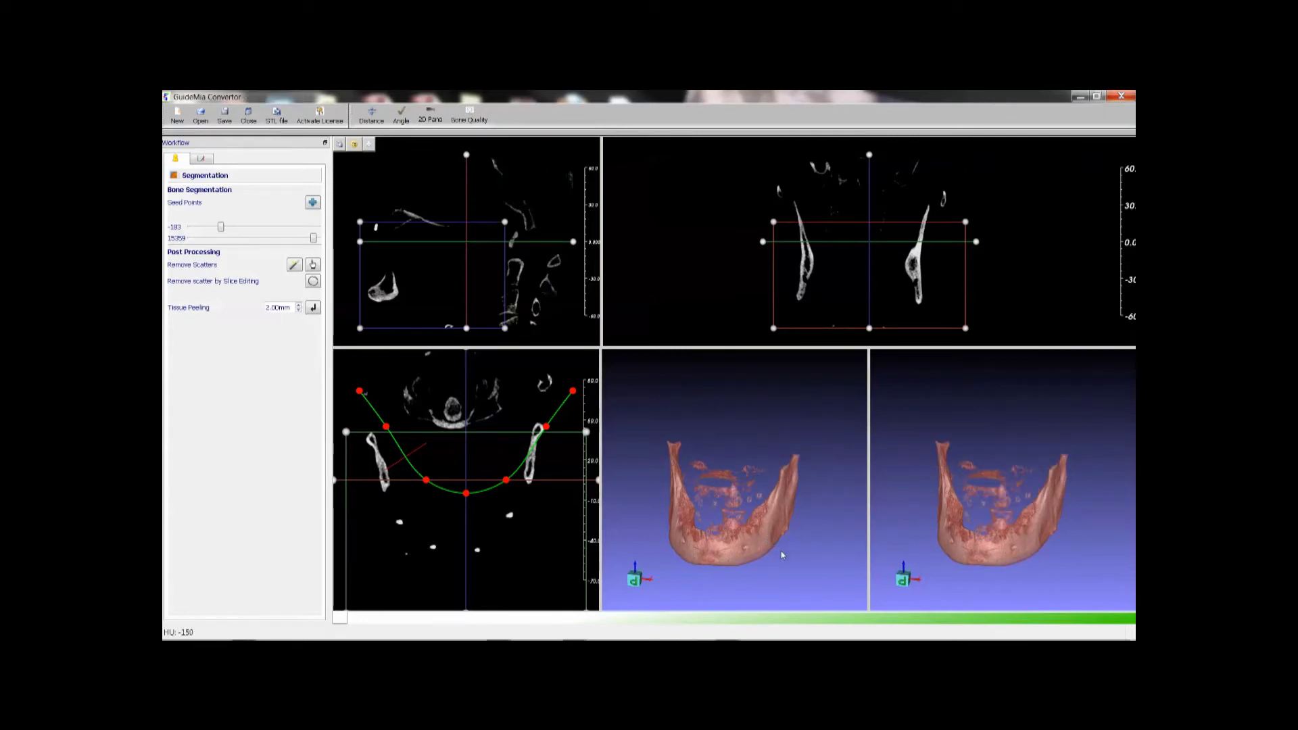
- Set the lower bone segmentation threshold to 324 and segment the jawbone with seed points to drop the loose fragments
scroll(766, 460, up, 5)
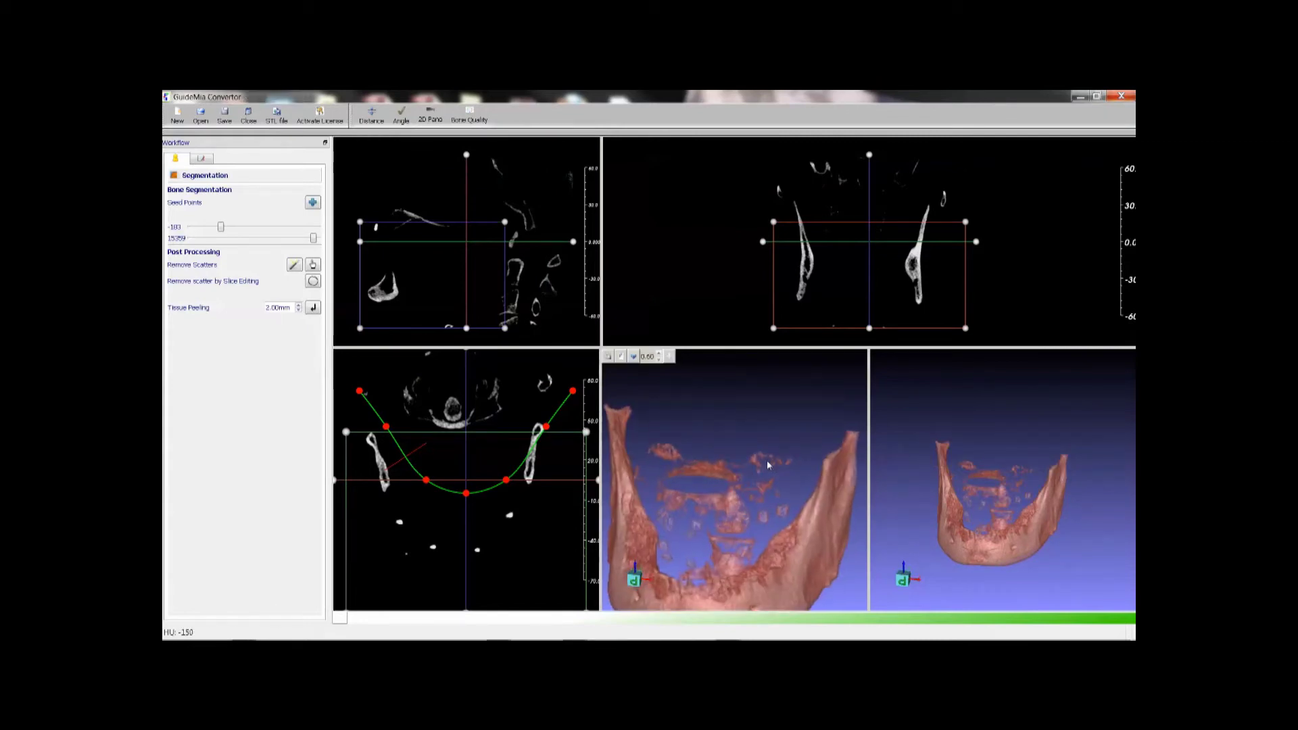
drag(760, 566, 757, 575)
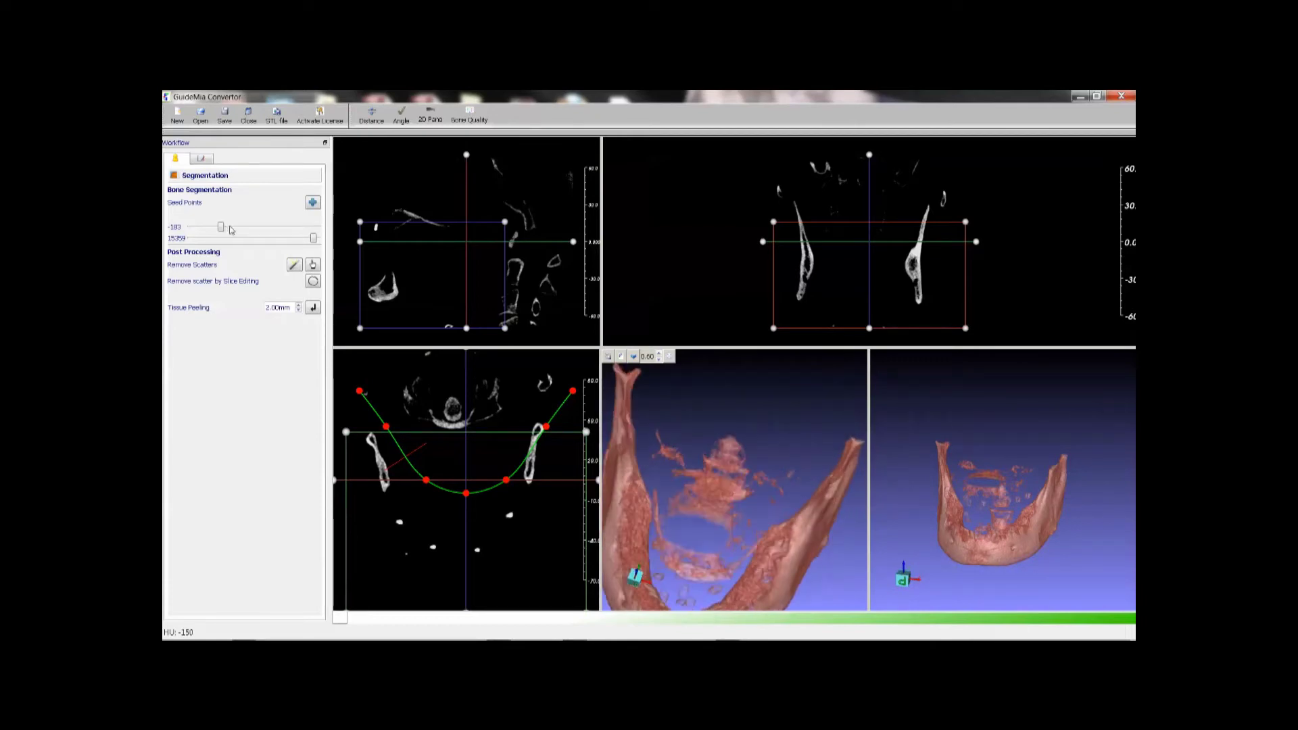
mouse_move(232, 230)
mouse_down()
mouse_move(252, 227)
mouse_move(238, 231)
mouse_up()
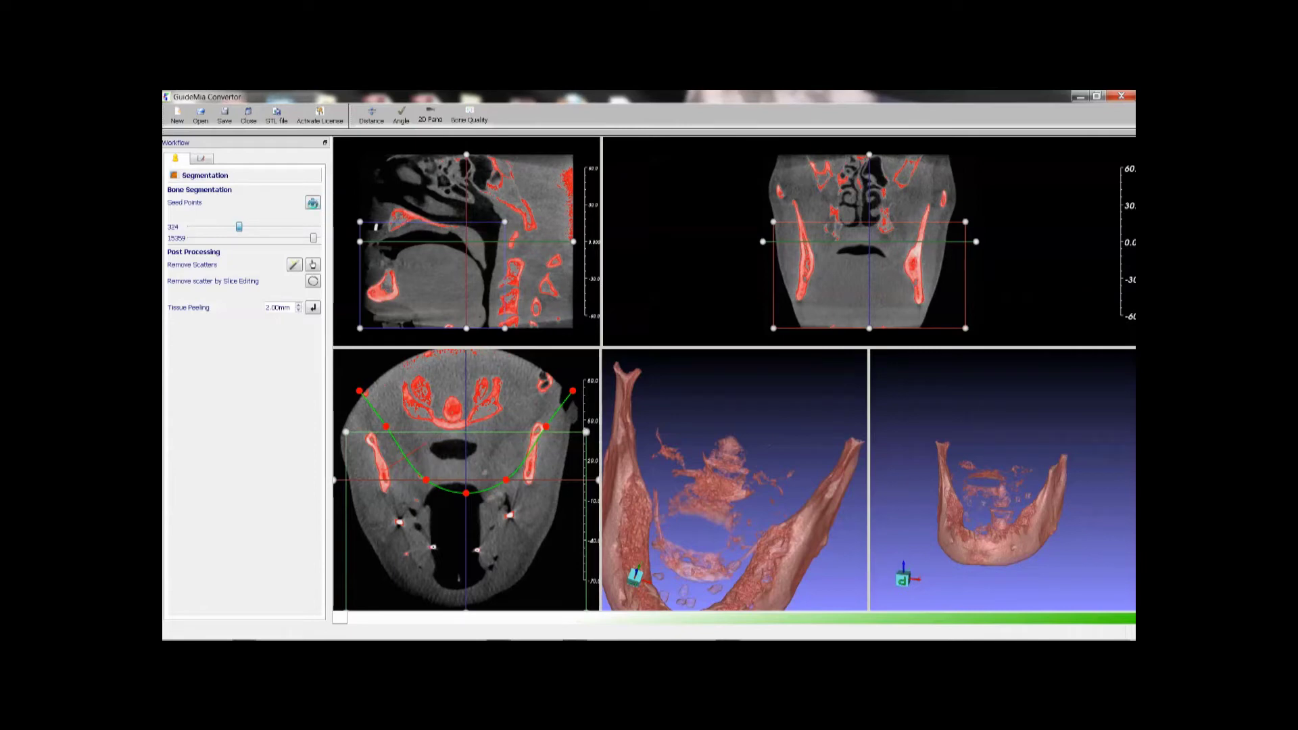
click(313, 203)
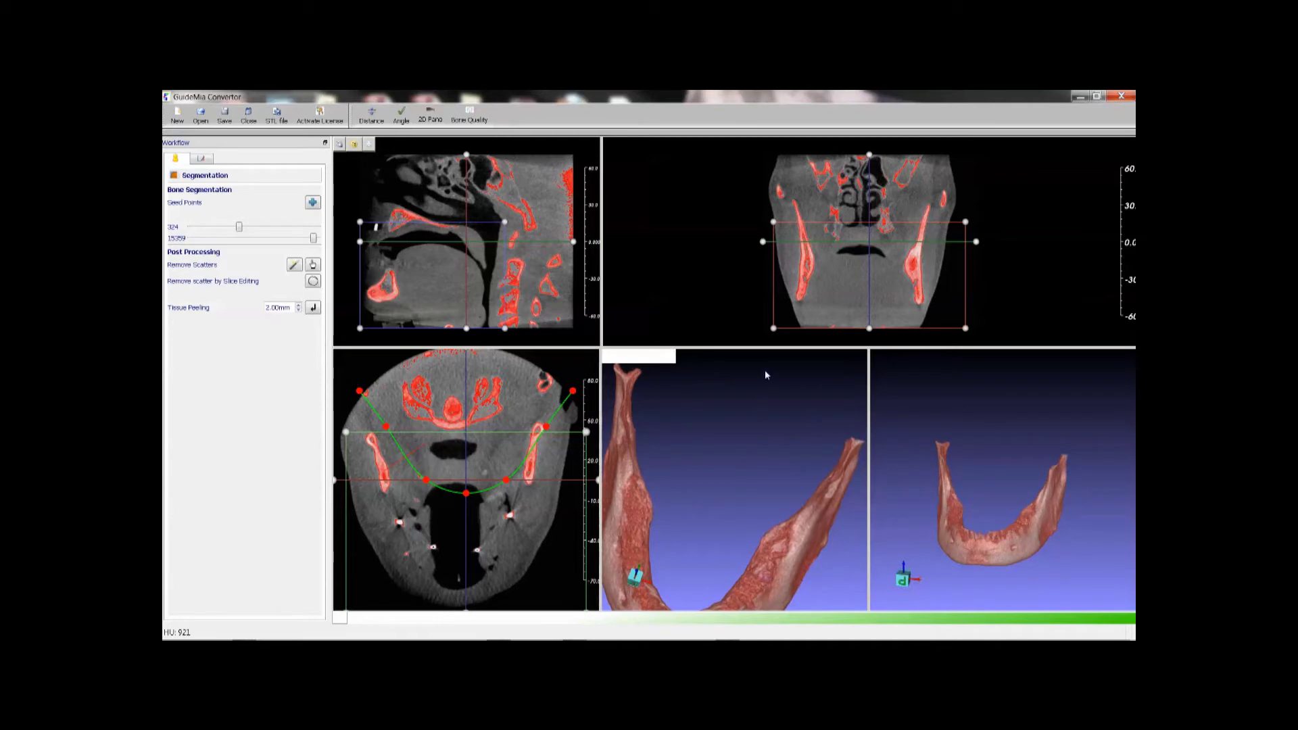
- Show the segmented lower jaw as a surface model in the first 3D view
middle_drag(765, 371, 768, 366)
scroll(769, 365, up, 1)
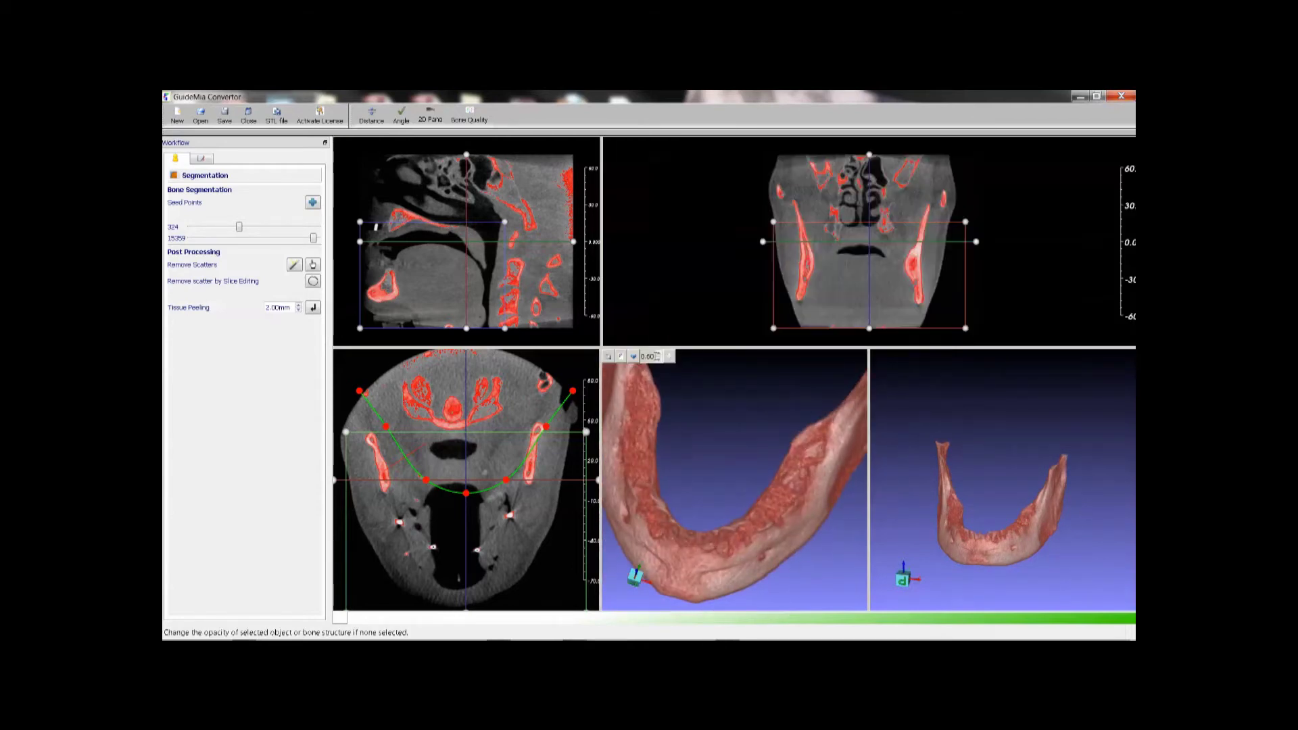
click(634, 357)
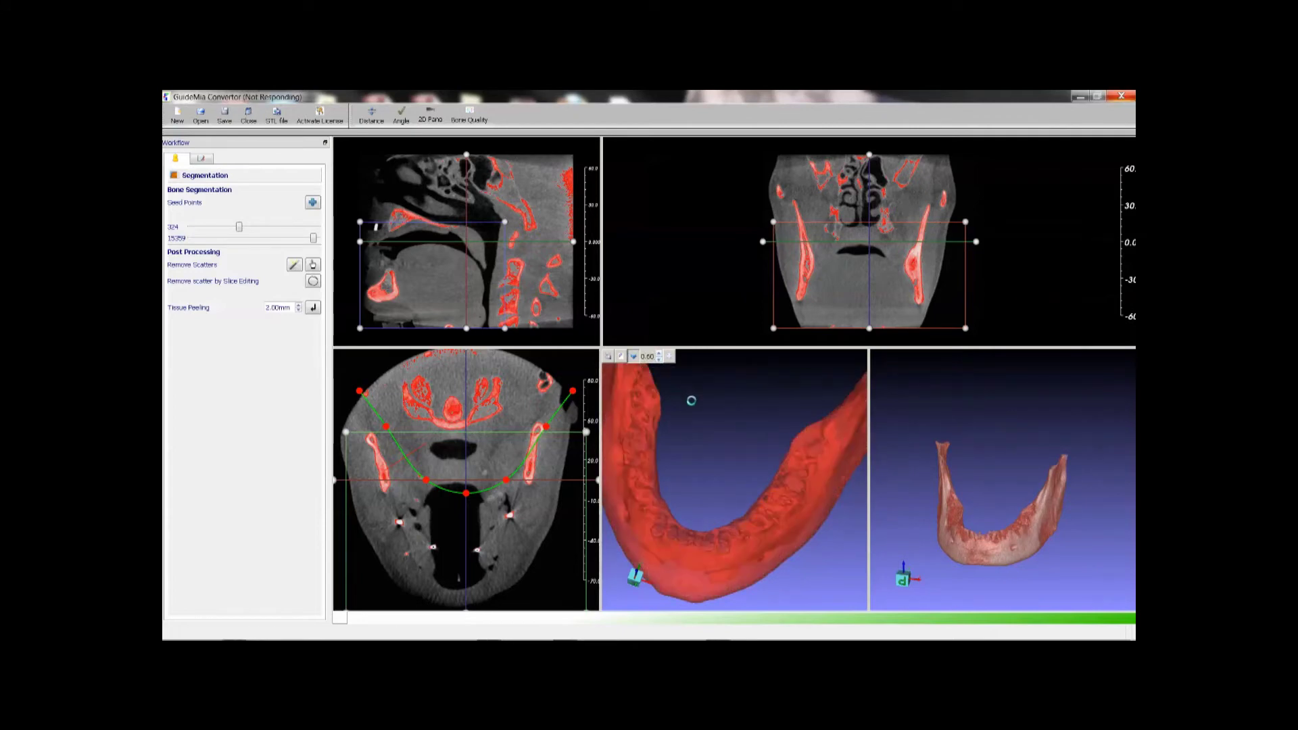
- Raise the first 3D view's surface setting to 1.00 and examine the tooth sockets on the lower jaw model
click(659, 355)
click(659, 355)
drag(691, 490, 690, 520)
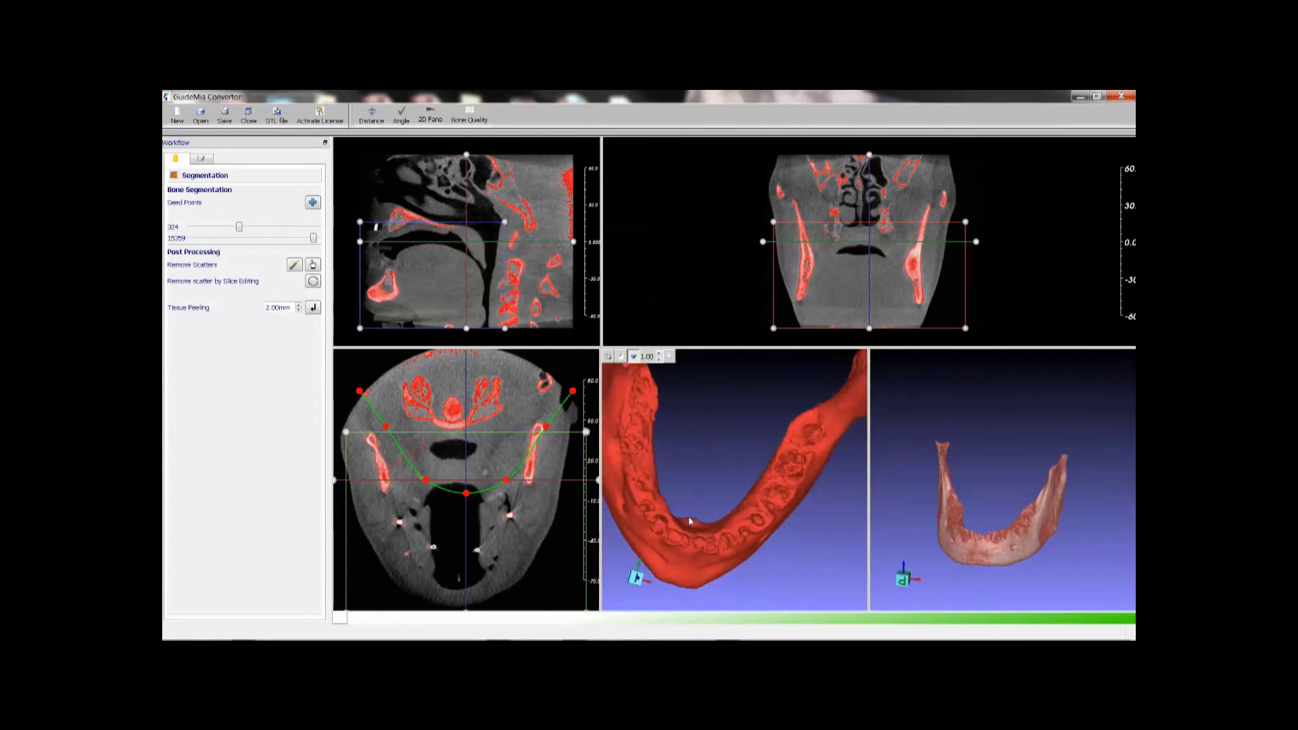
scroll(734, 549, up, 3)
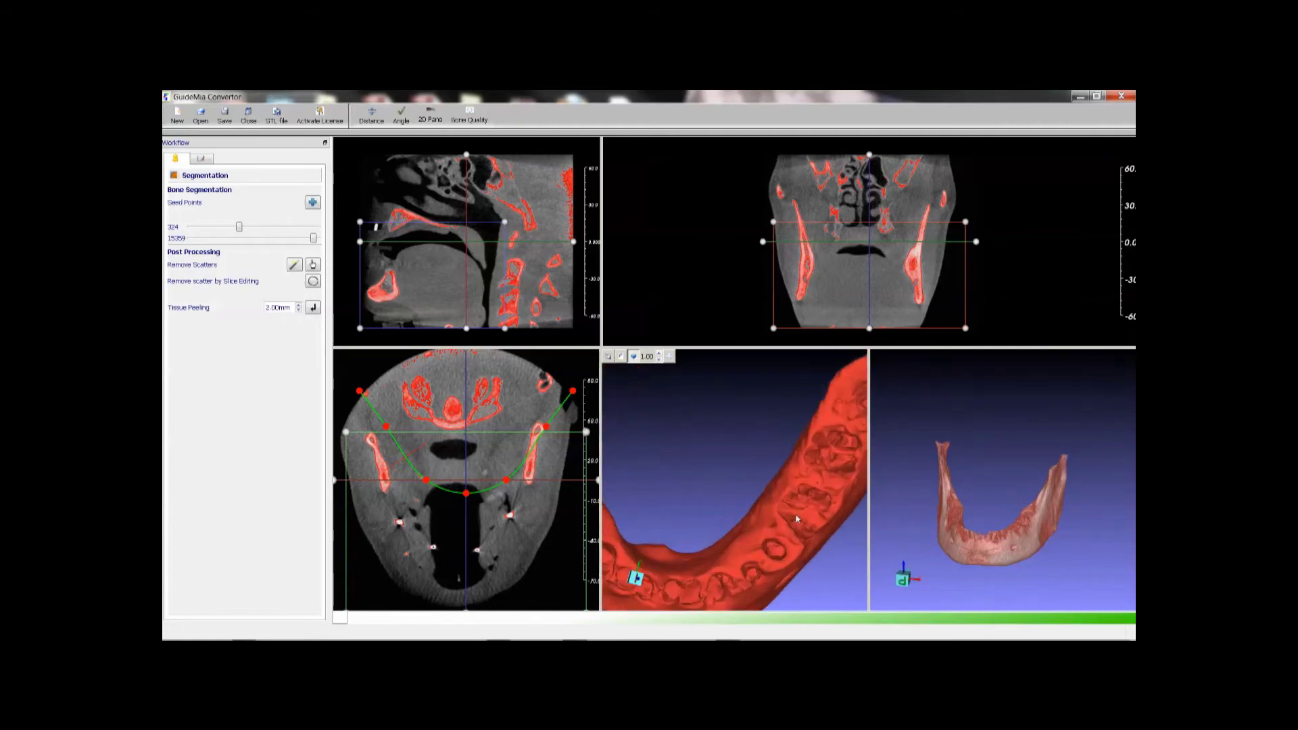
scroll(796, 519, up, 2)
- Apply tissue peeling of 1.50 mm to the lower jaw and examine the peeled surface model
click(299, 311)
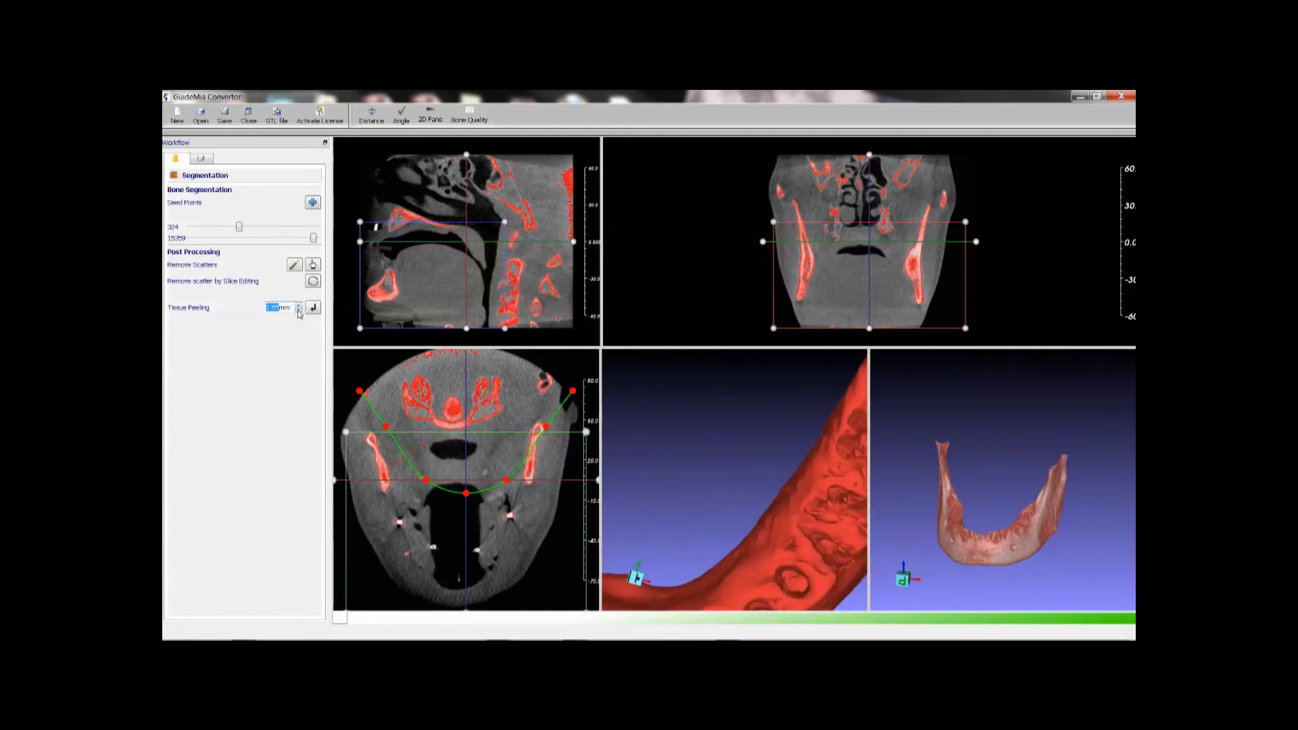
click(312, 307)
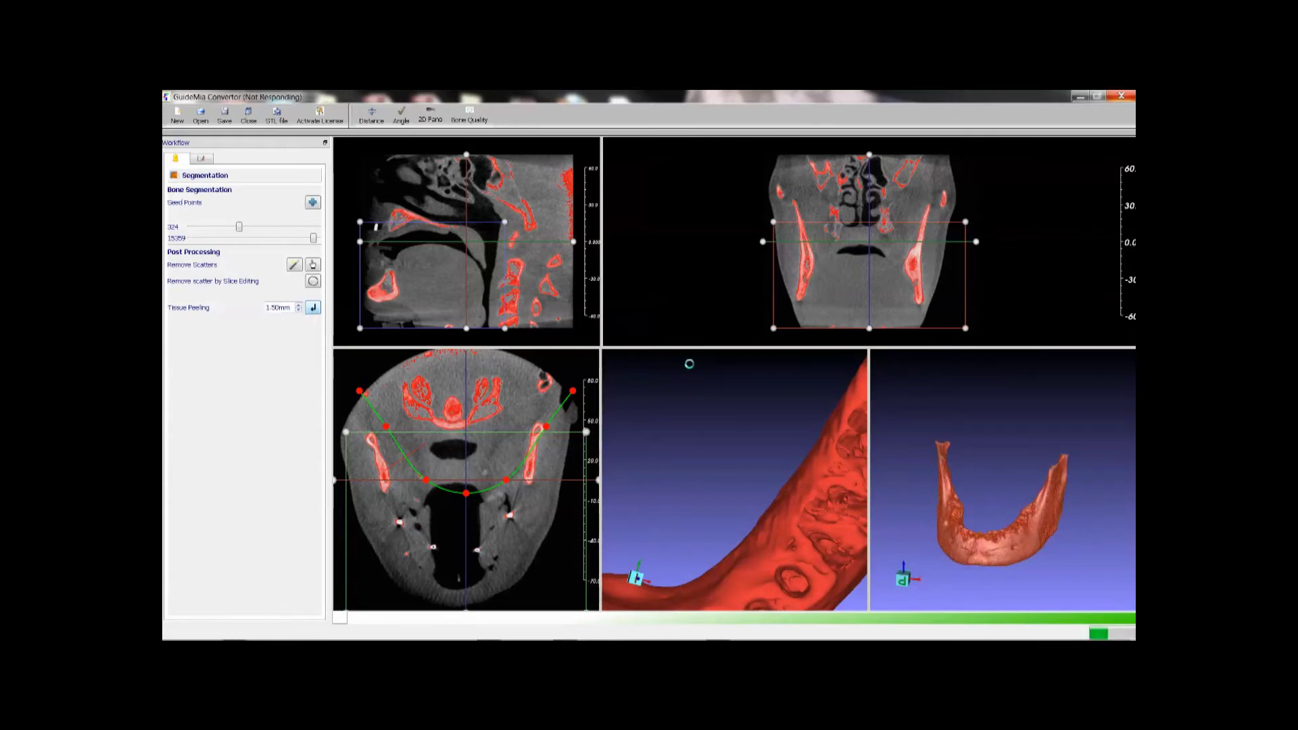
drag(796, 452, 763, 520)
scroll(762, 520, down, 3)
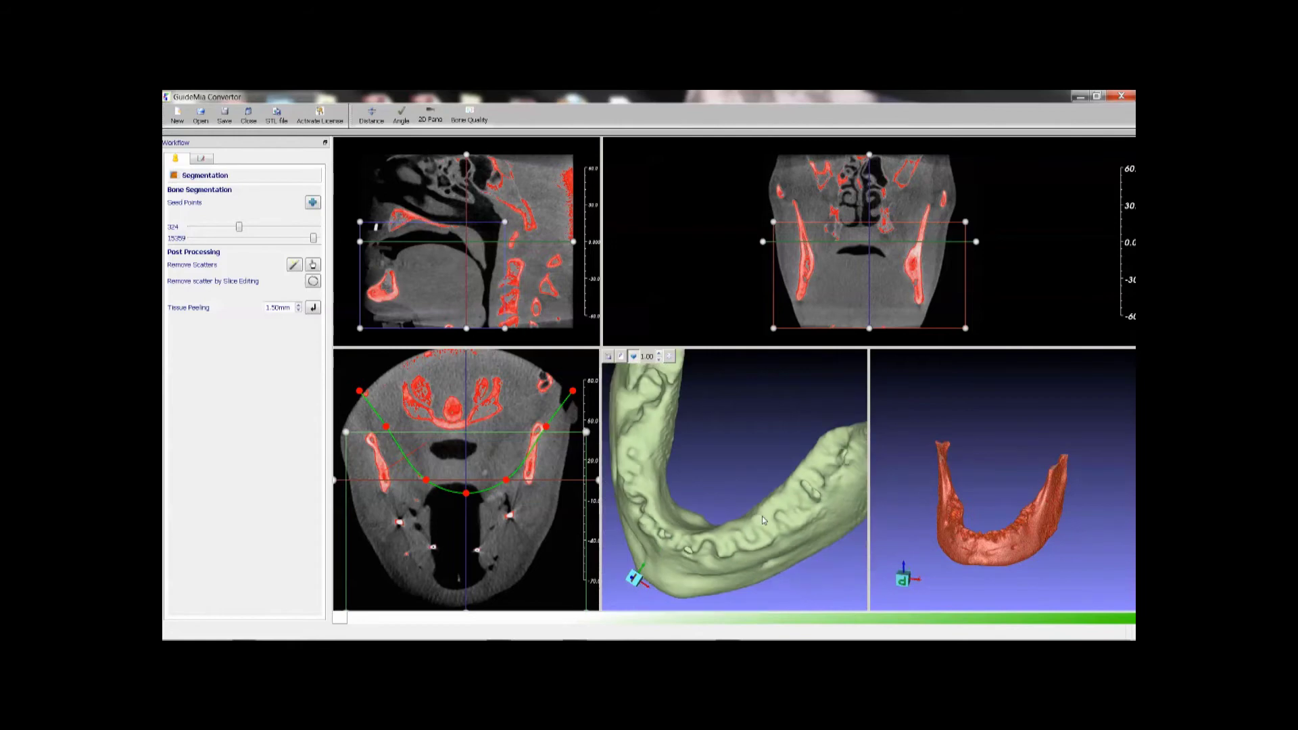
- Export the peeled jaw surface as an STL file named sue_peel
click(276, 115)
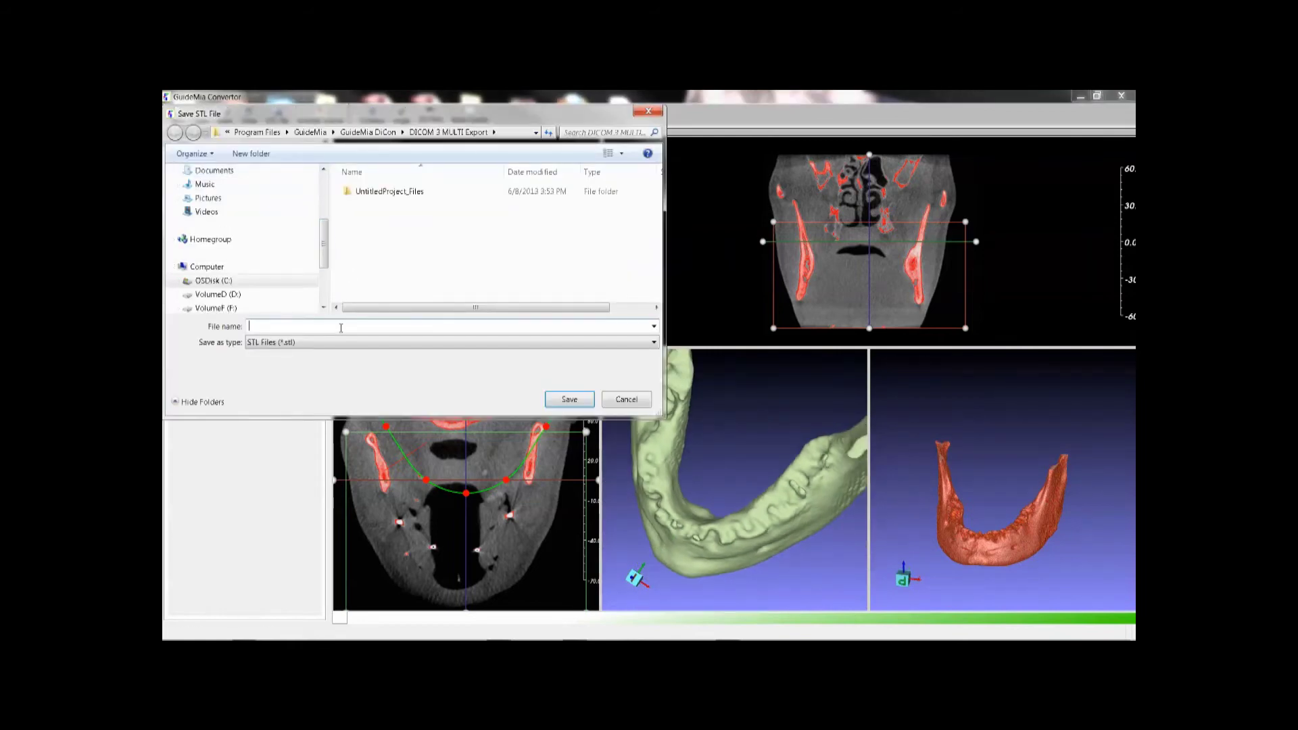
text(sue_peel)
key(Return)
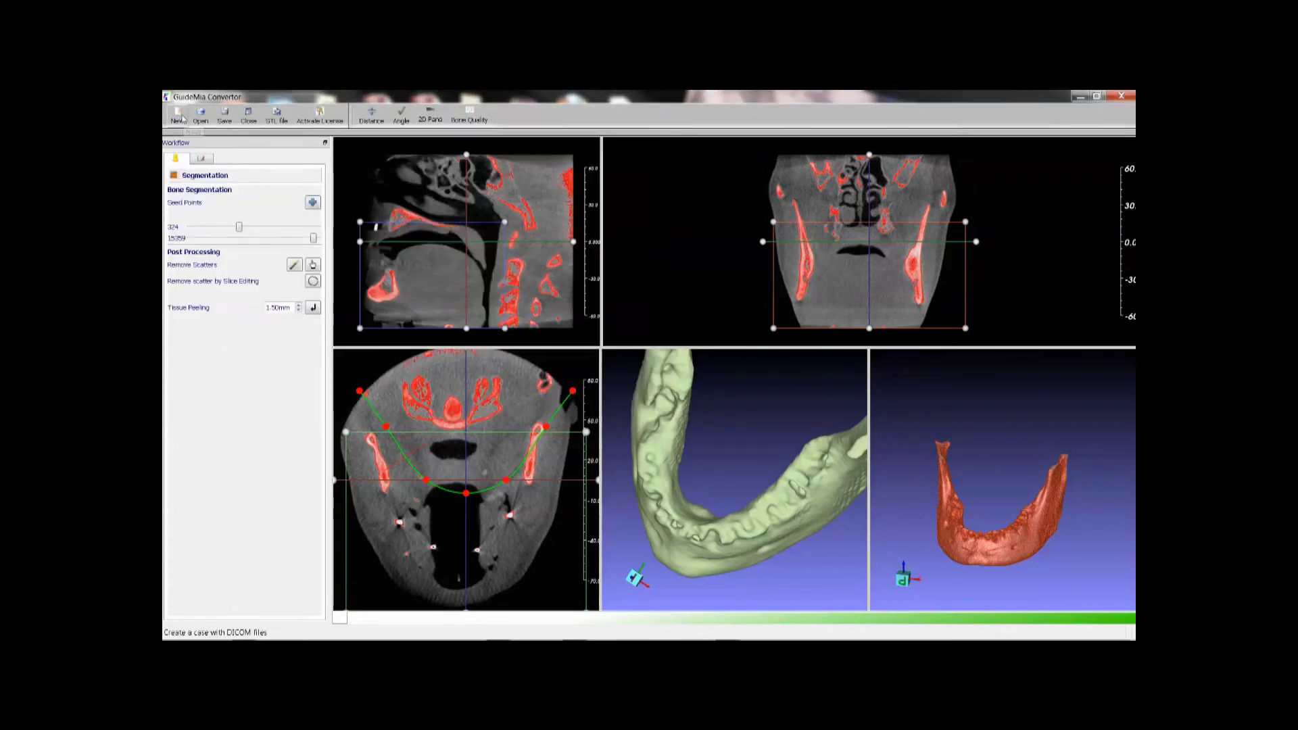
- Save the project in PIE format under the name test_pro
click(224, 115)
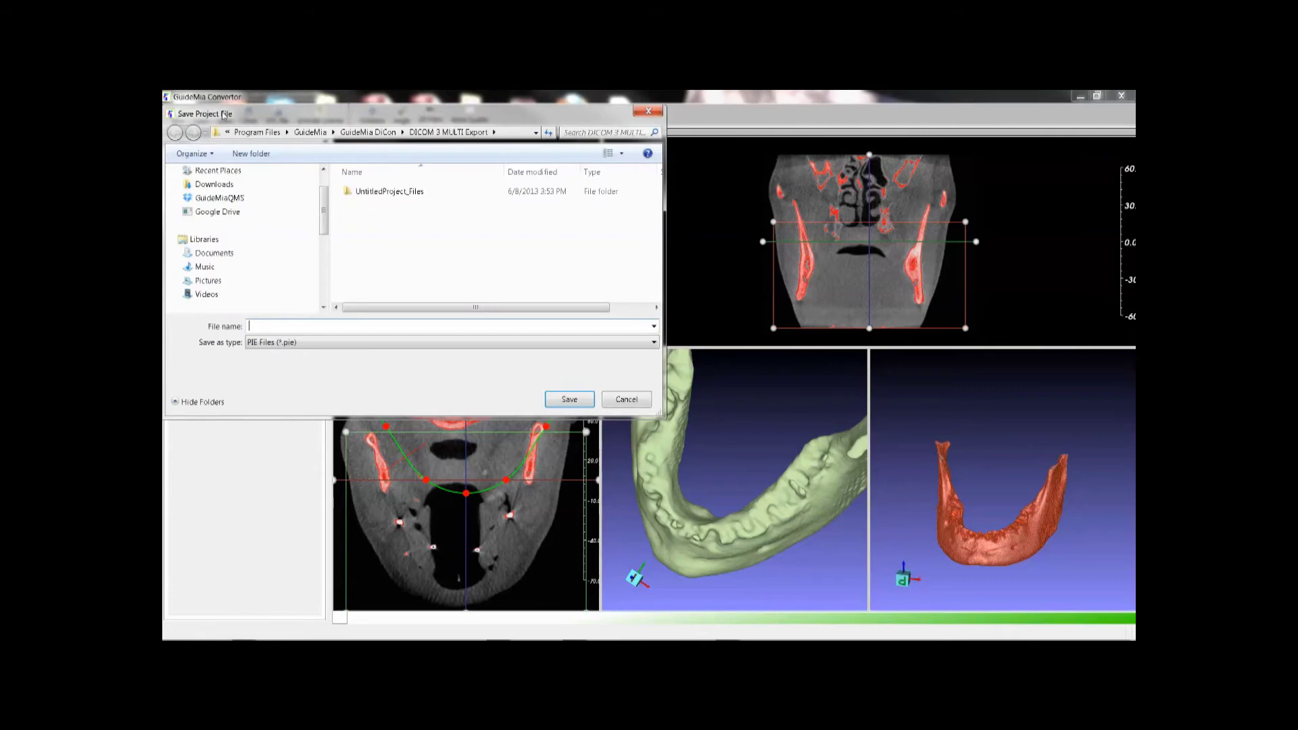
click(289, 325)
text(test_pro)
key(Return)
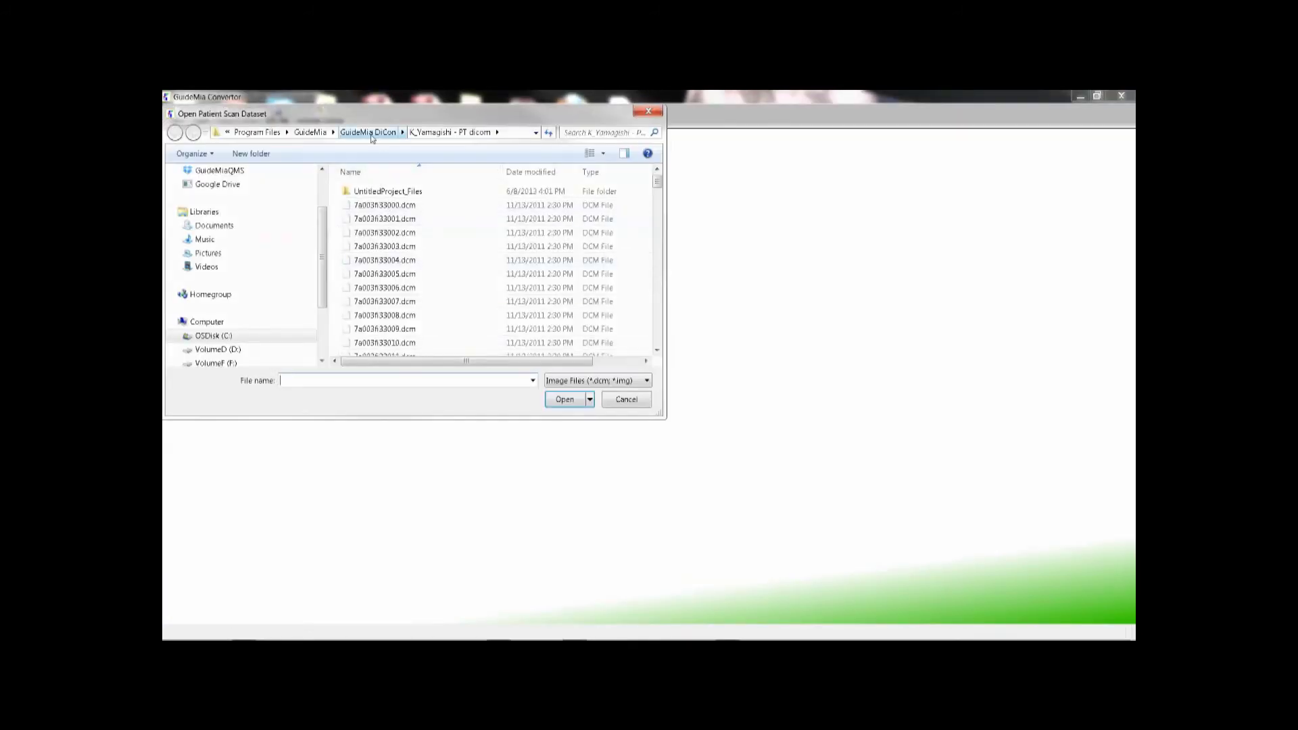
- Load another patient's jaw scan from the GuideMia DiCon folder and enlarge the sagittal crop box around the front and lower edge of the jaw
click(371, 132)
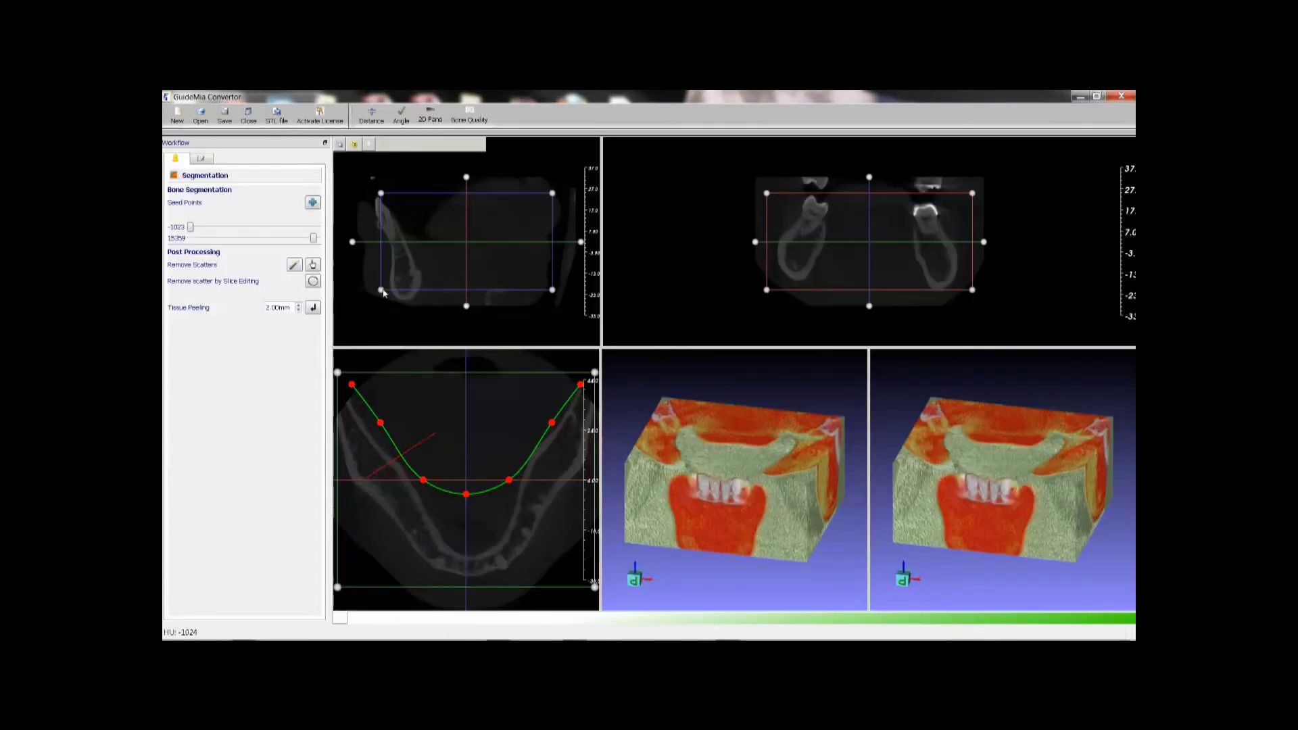
drag(381, 290, 360, 315)
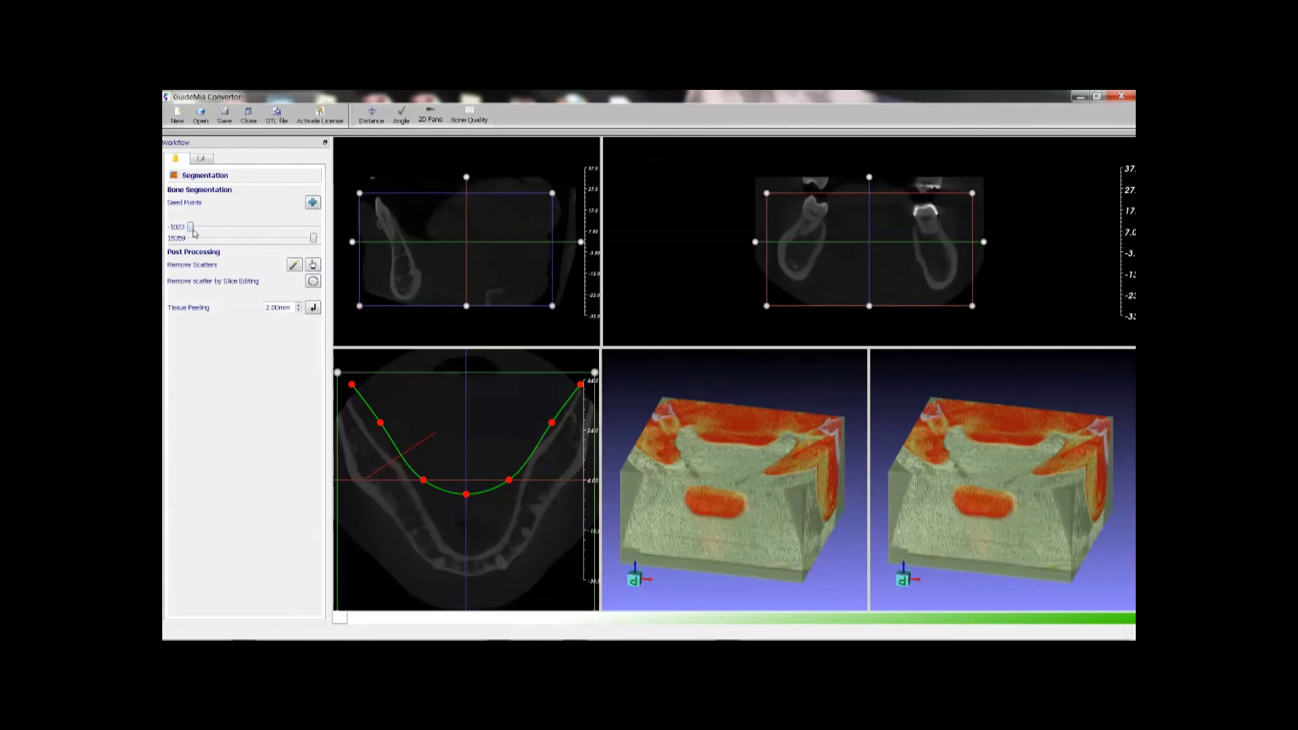
- Set the lower bone segmentation threshold to 647 and segment the jaw with seed points to drop the loose fragments
drag(191, 228, 252, 232)
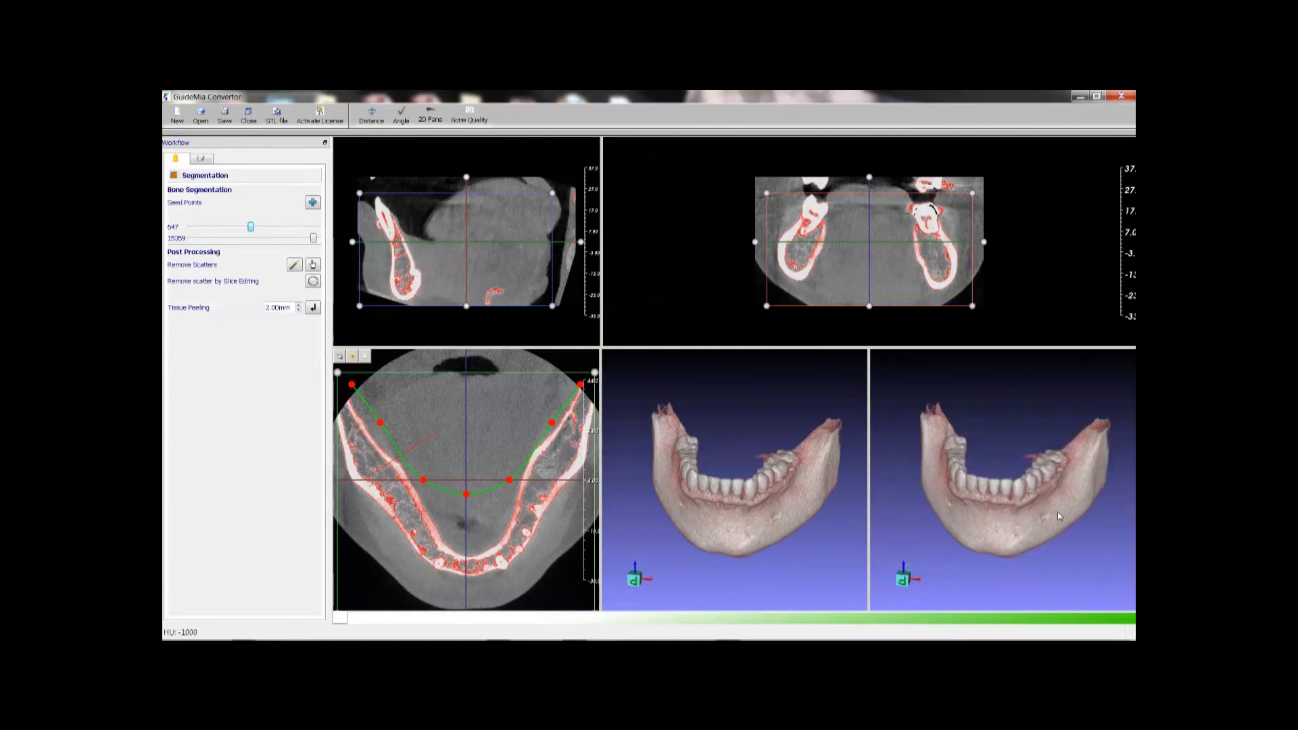
scroll(1011, 508, up, 1)
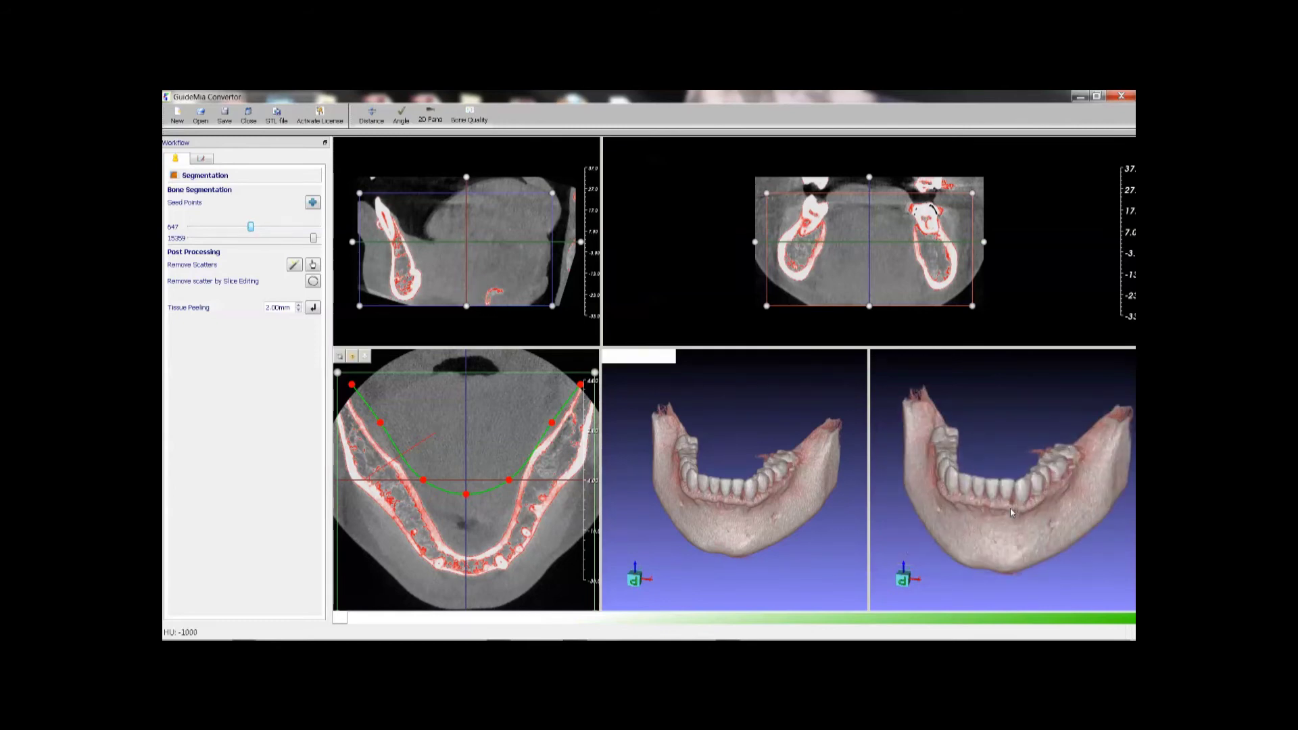
drag(1000, 526, 1004, 534)
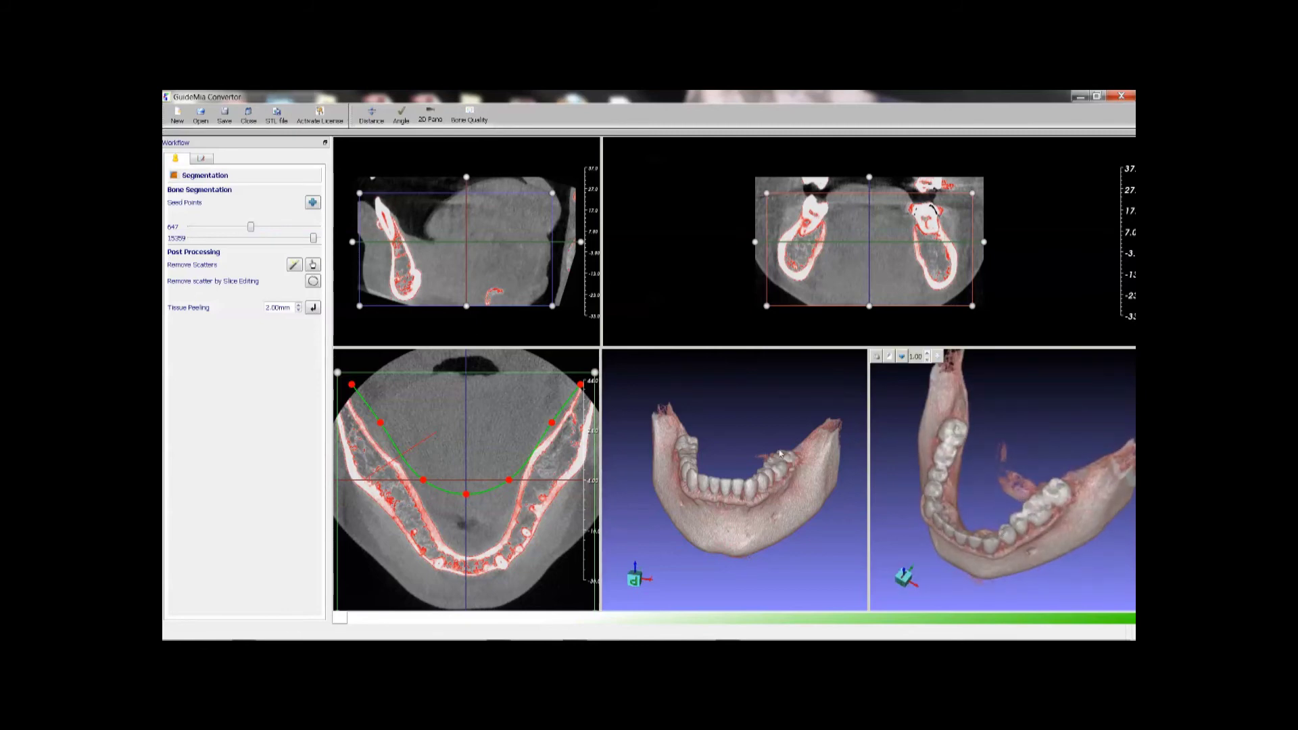
click(312, 203)
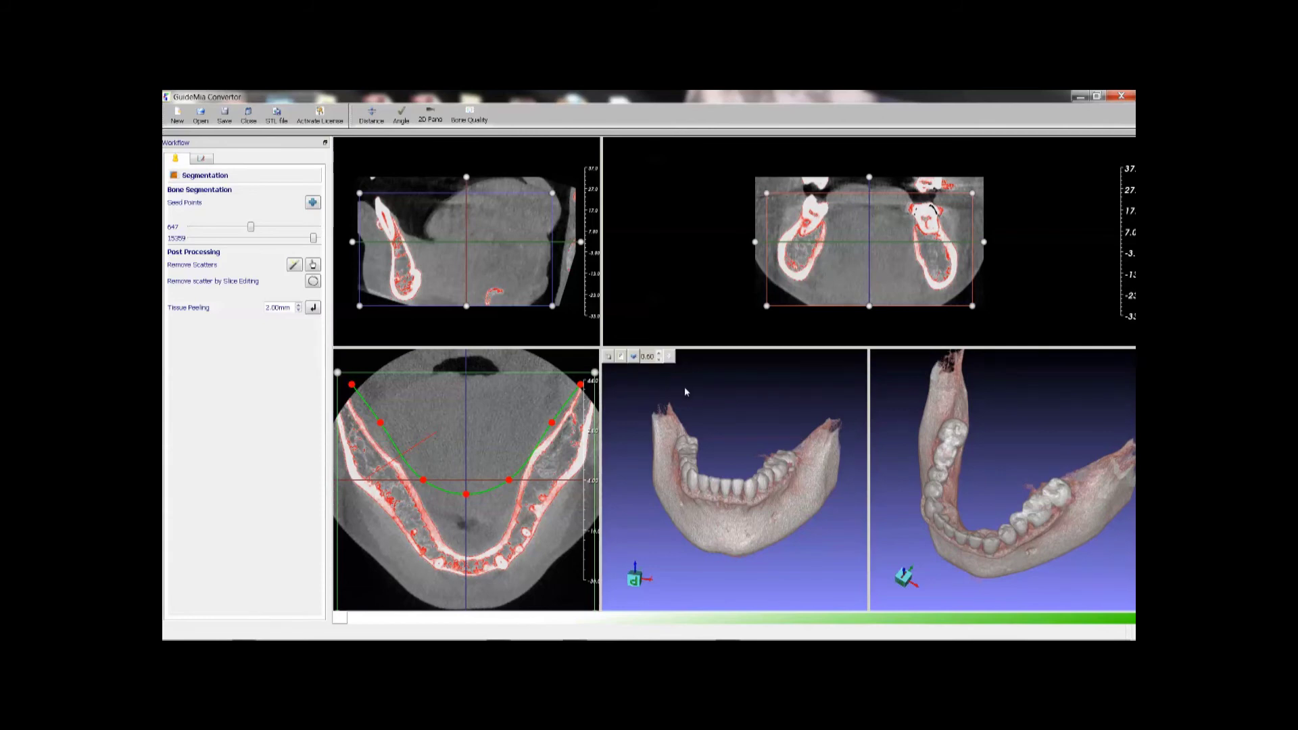
- Remove the scatter at both rear ends of the jaw by circling it in the first 3D view and cutting it away
drag(745, 403, 740, 489)
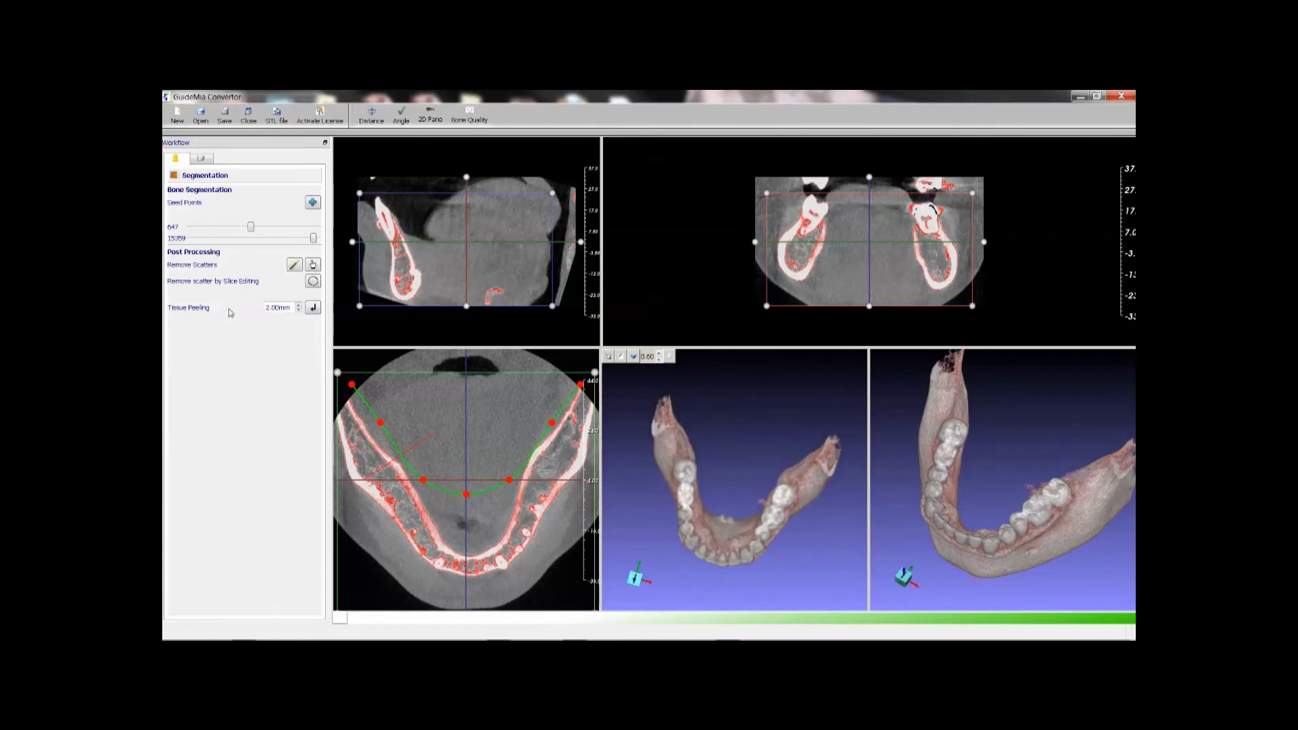
click(296, 265)
mouse_move(700, 430)
mouse_down()
mouse_move(718, 406)
mouse_move(676, 387)
mouse_move(638, 396)
mouse_move(635, 437)
mouse_up()
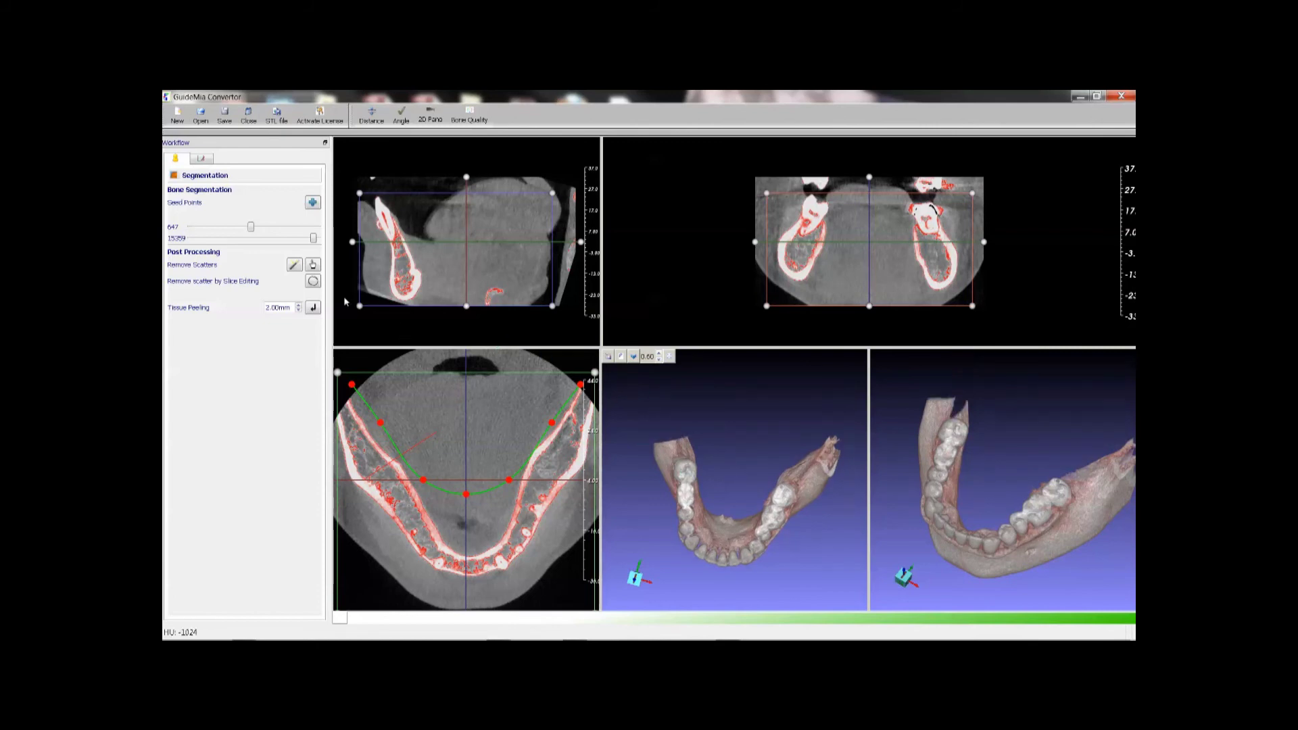
click(312, 264)
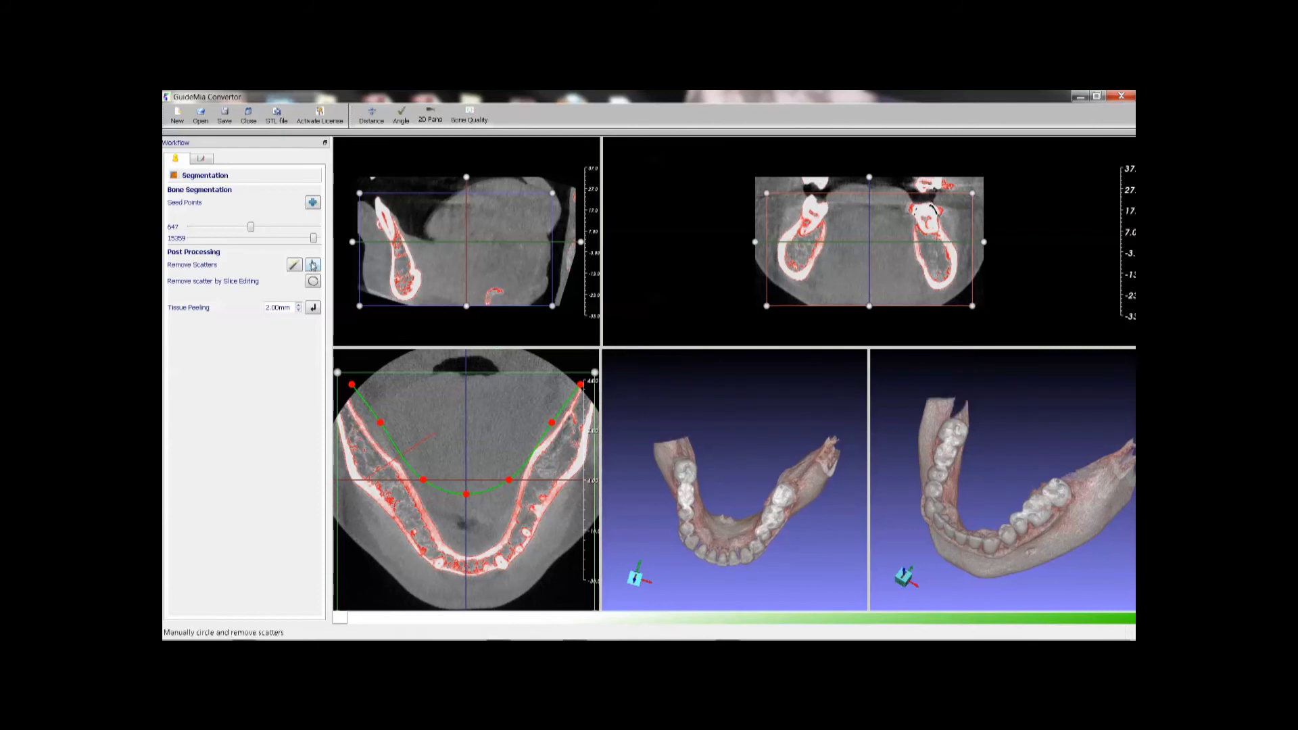
click(799, 445)
click(842, 425)
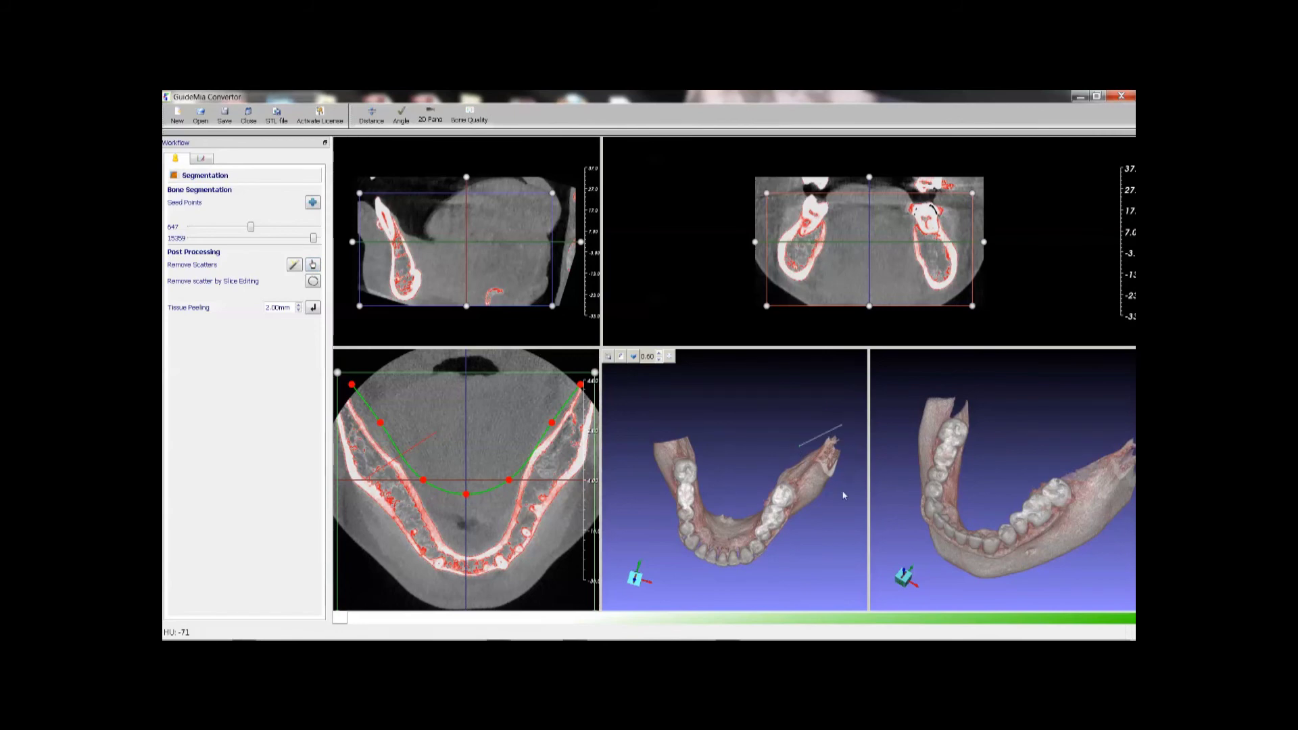
click(853, 464)
key(Delete)
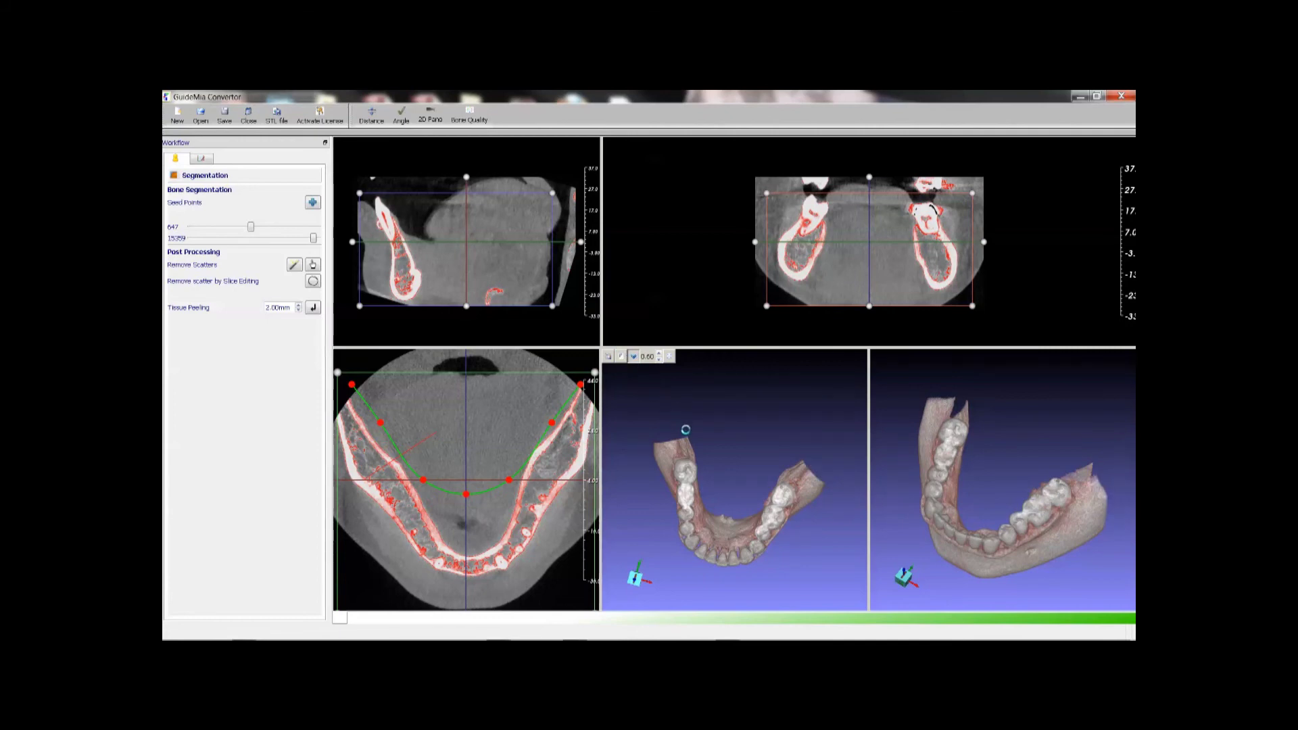
- Show the trimmed jaw as a surface model in the first 3D view, set its surface value to 1.00 and examine the teeth
click(773, 561)
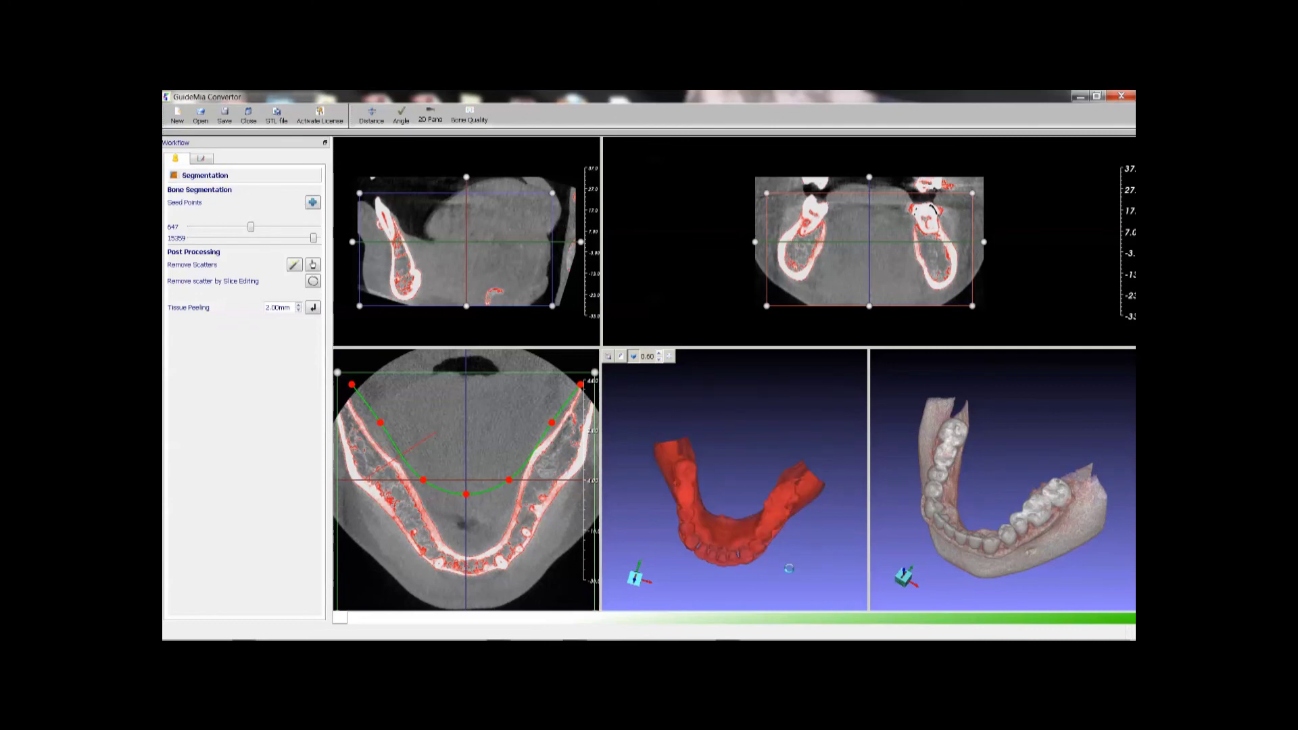
drag(801, 486, 710, 422)
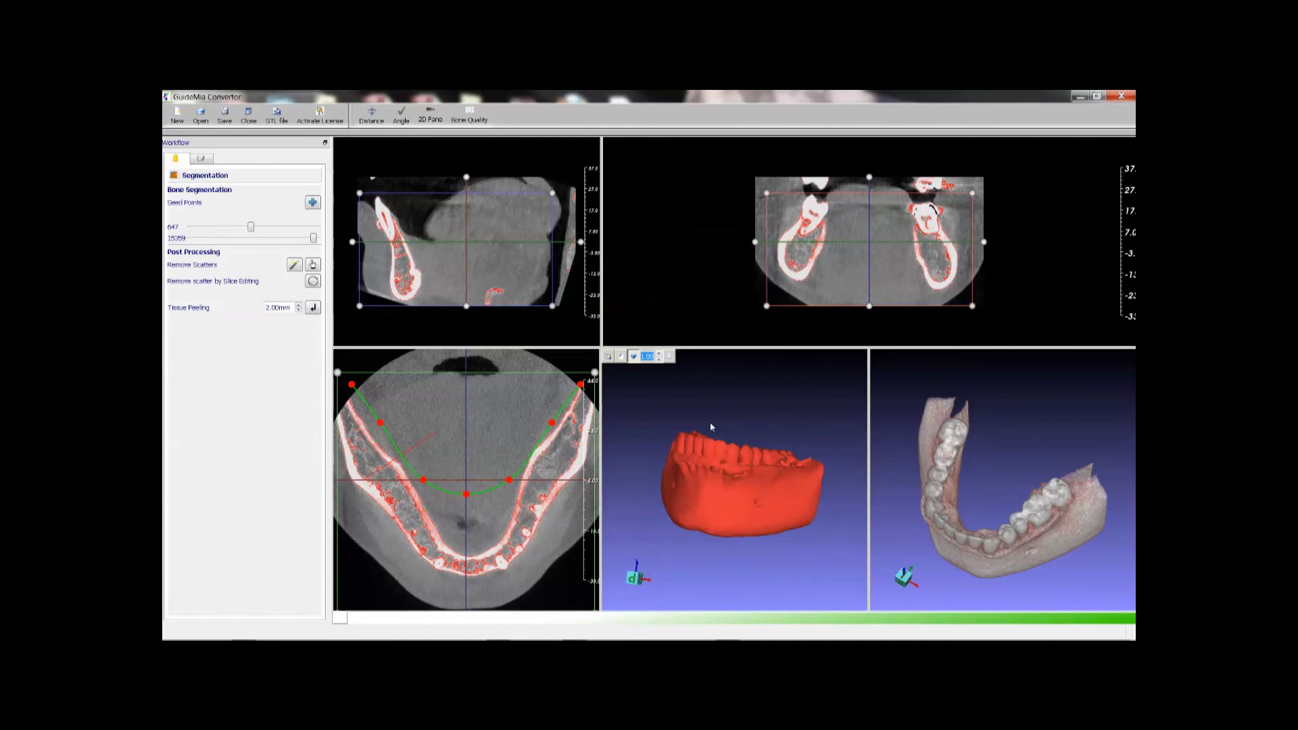
drag(728, 481, 738, 426)
scroll(785, 487, up, 5)
drag(784, 489, 686, 435)
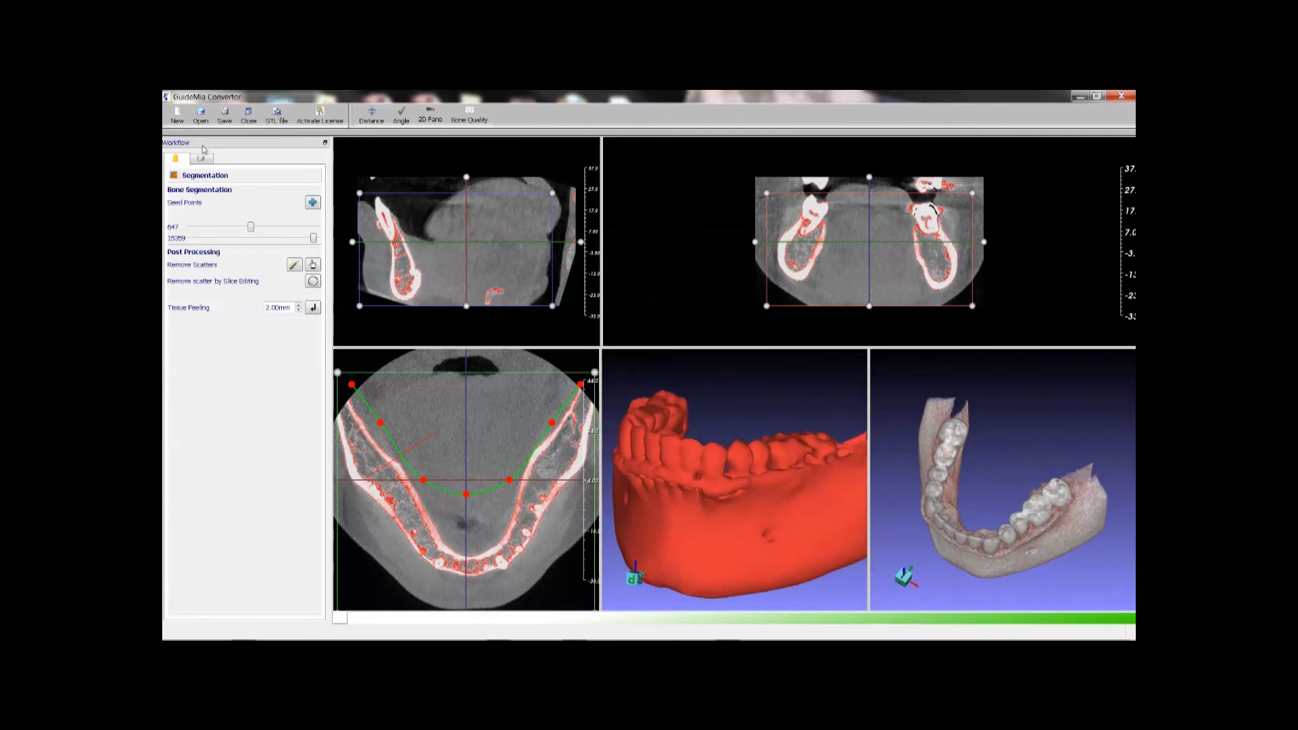
- Open the STL export for the jaw surface model and close it without saving
click(286, 119)
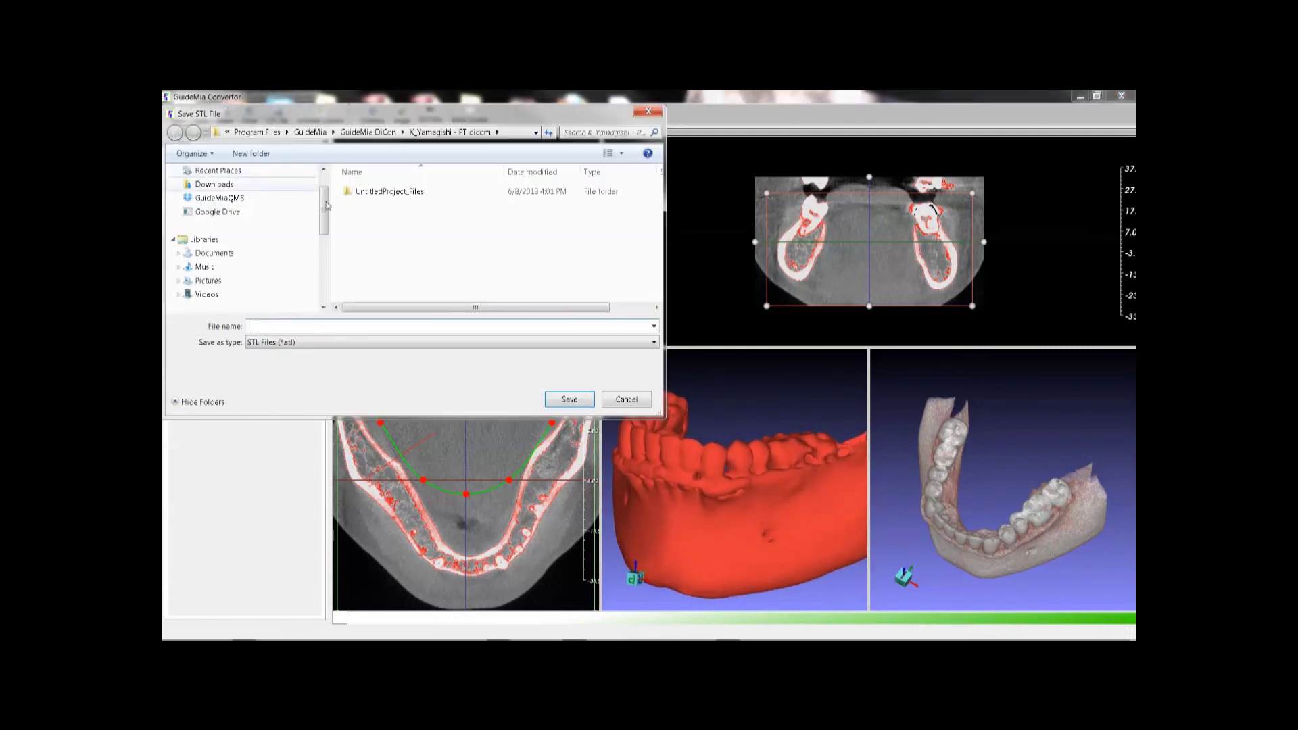
click(618, 398)
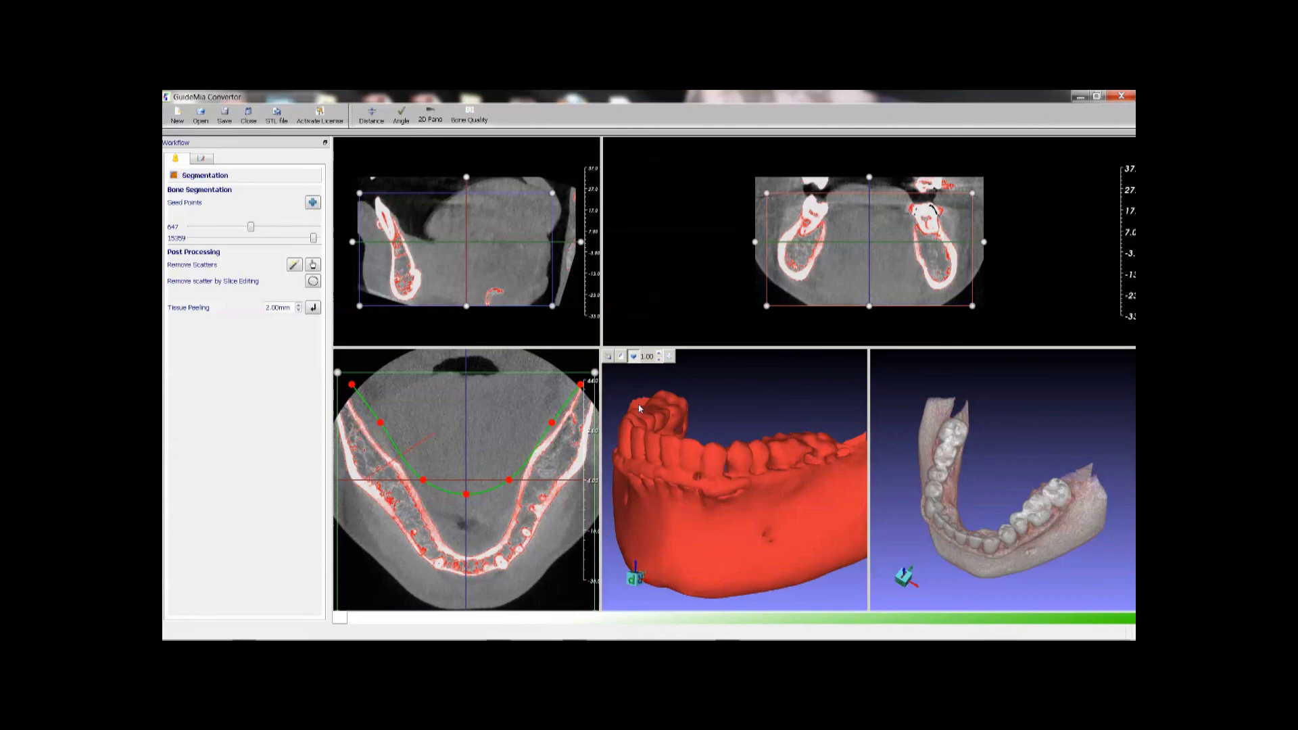
- Apply a rainbow color map to the bone structure and lower its opacity to slightly under half
click(201, 159)
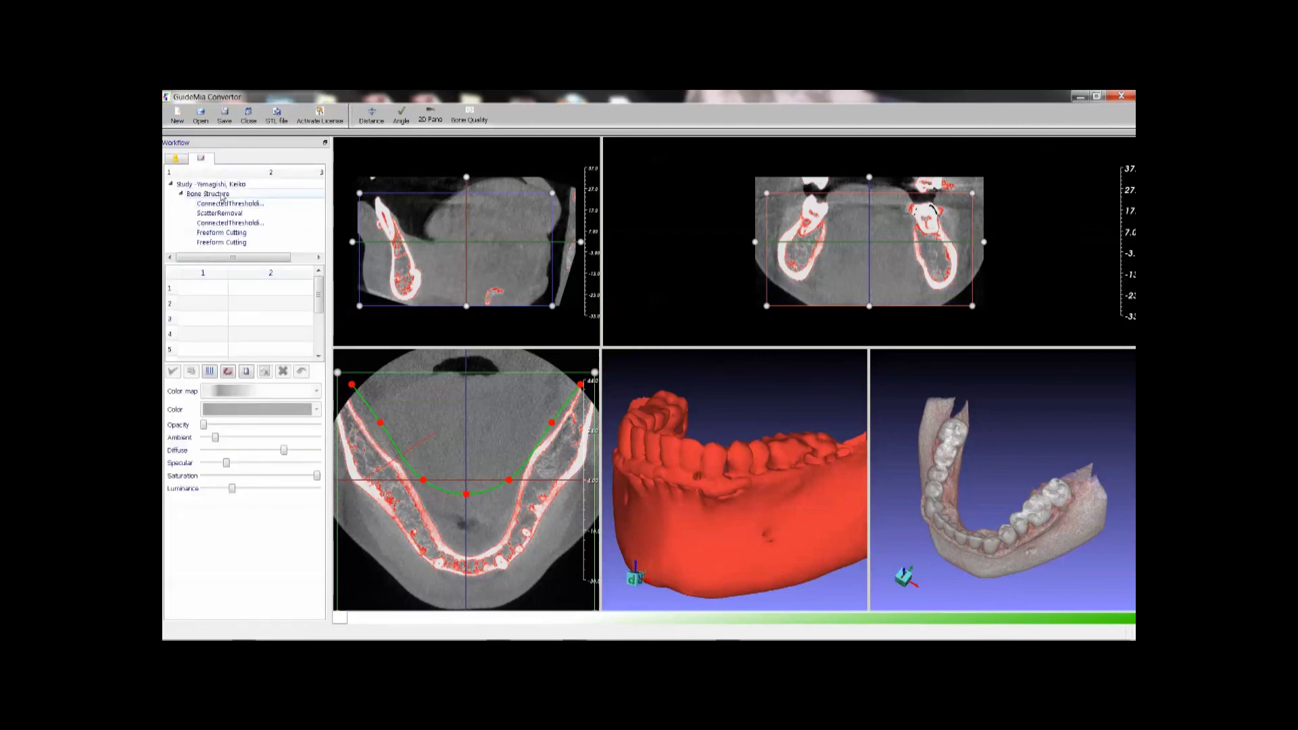
click(206, 194)
click(229, 390)
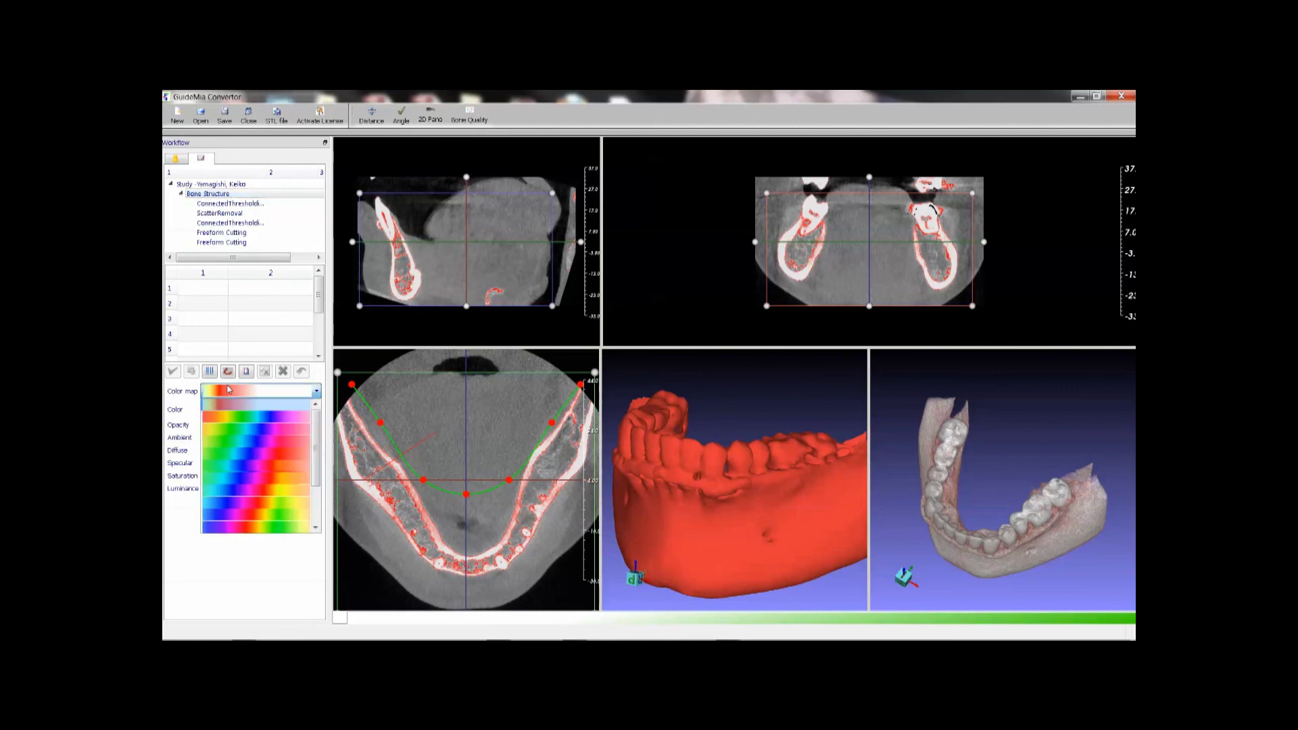
click(235, 414)
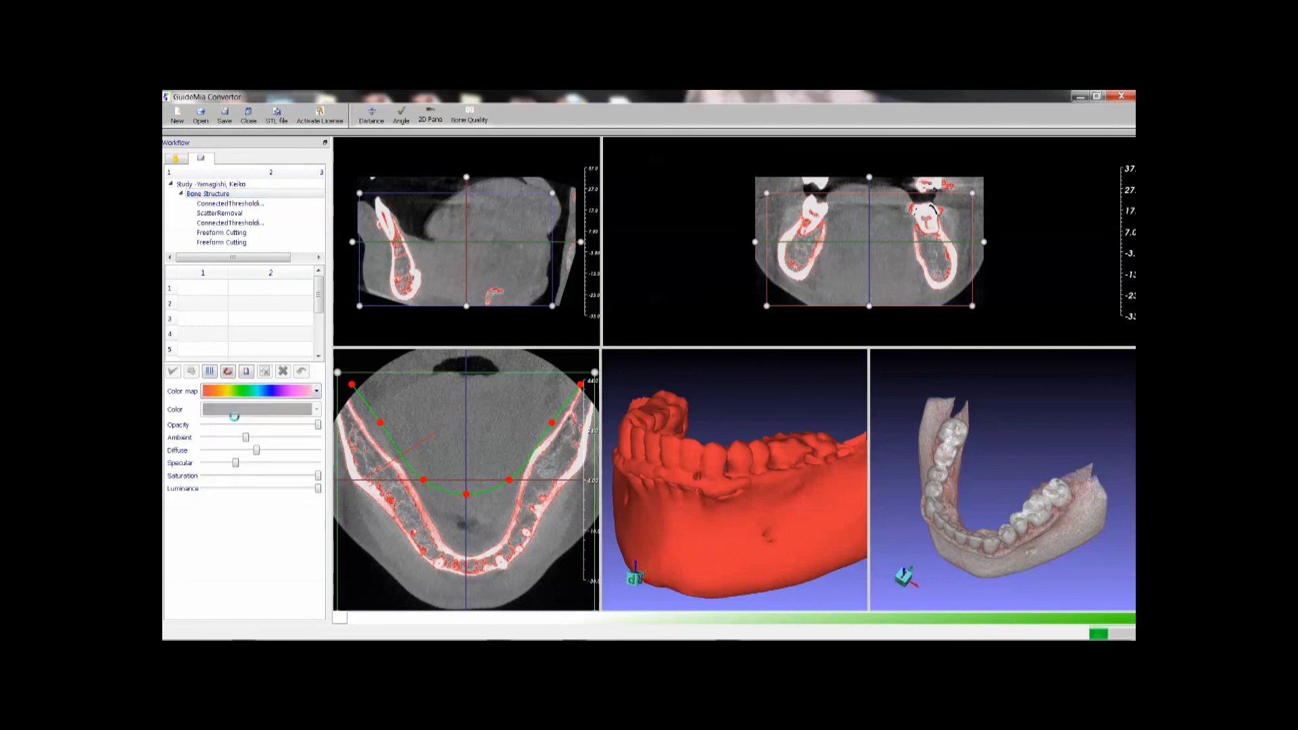
click(318, 425)
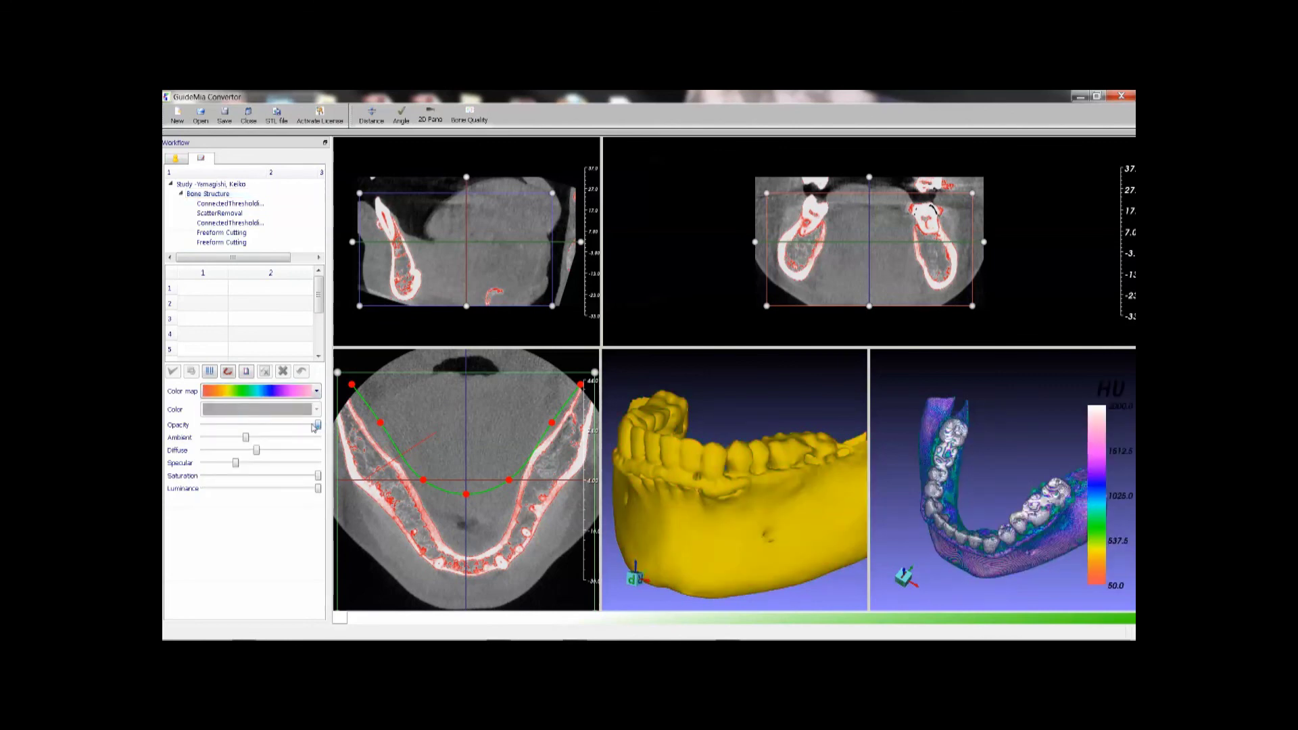
drag(315, 428, 252, 425)
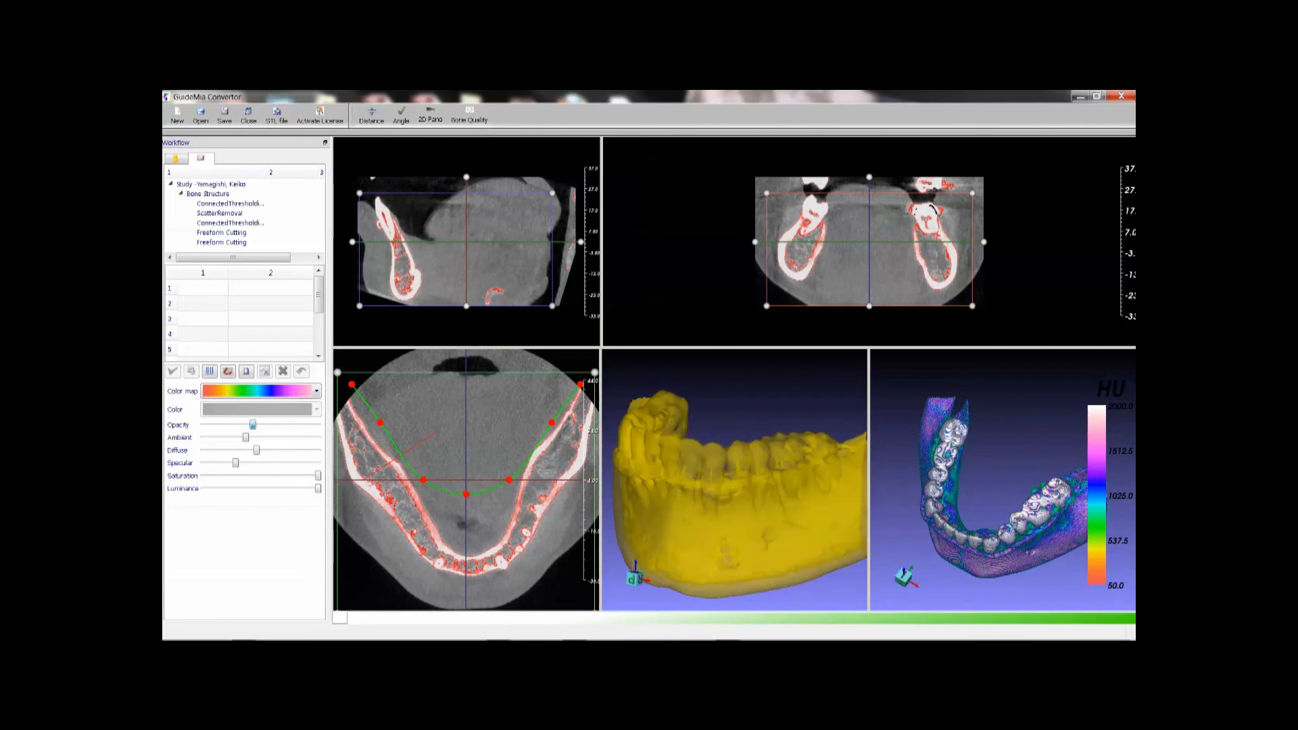